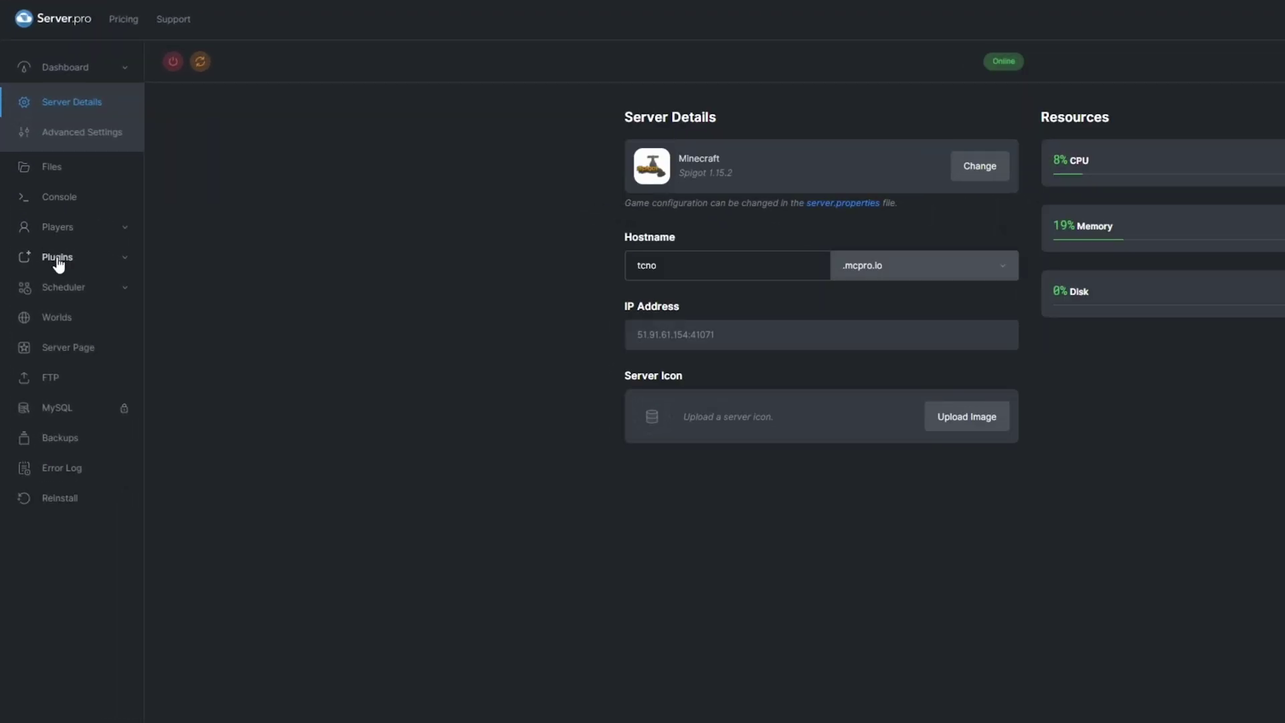
# Step: Install the latest version of the Spigot plugin PlayerParticles (the 1.9 to 1.15 release) and restart the server
pyautogui.click(53, 237)
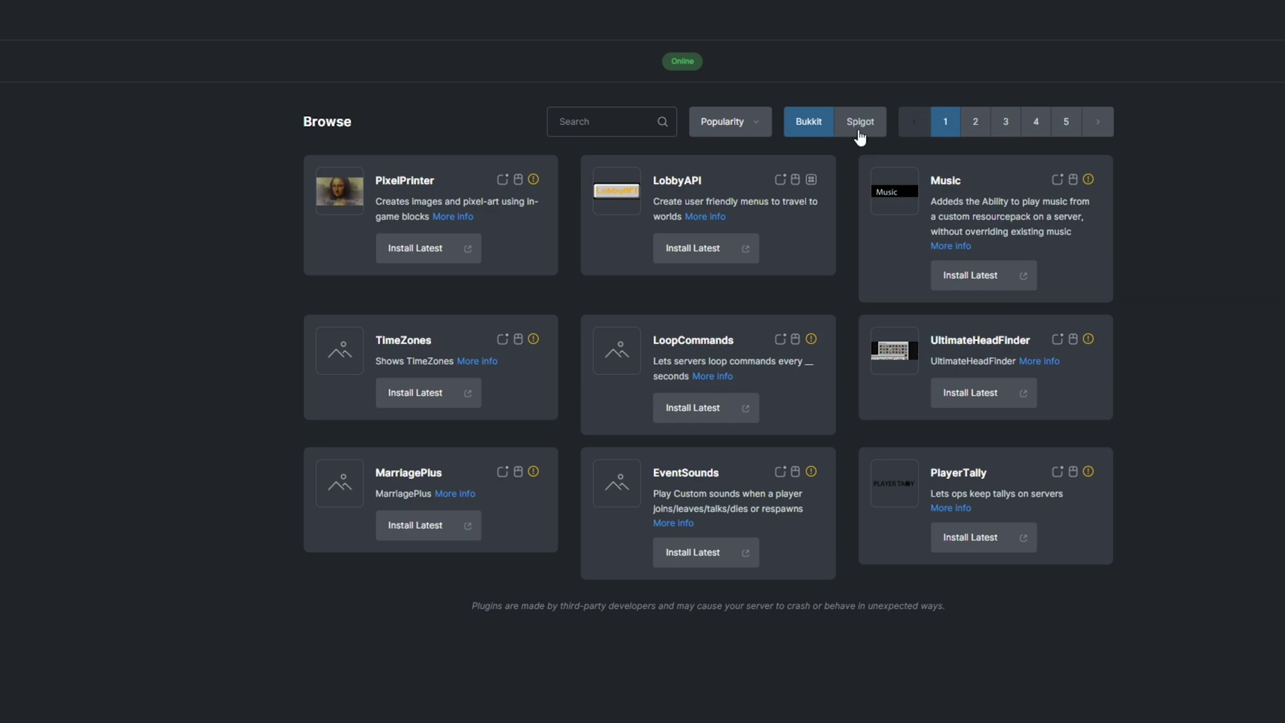
pyautogui.click(860, 124)
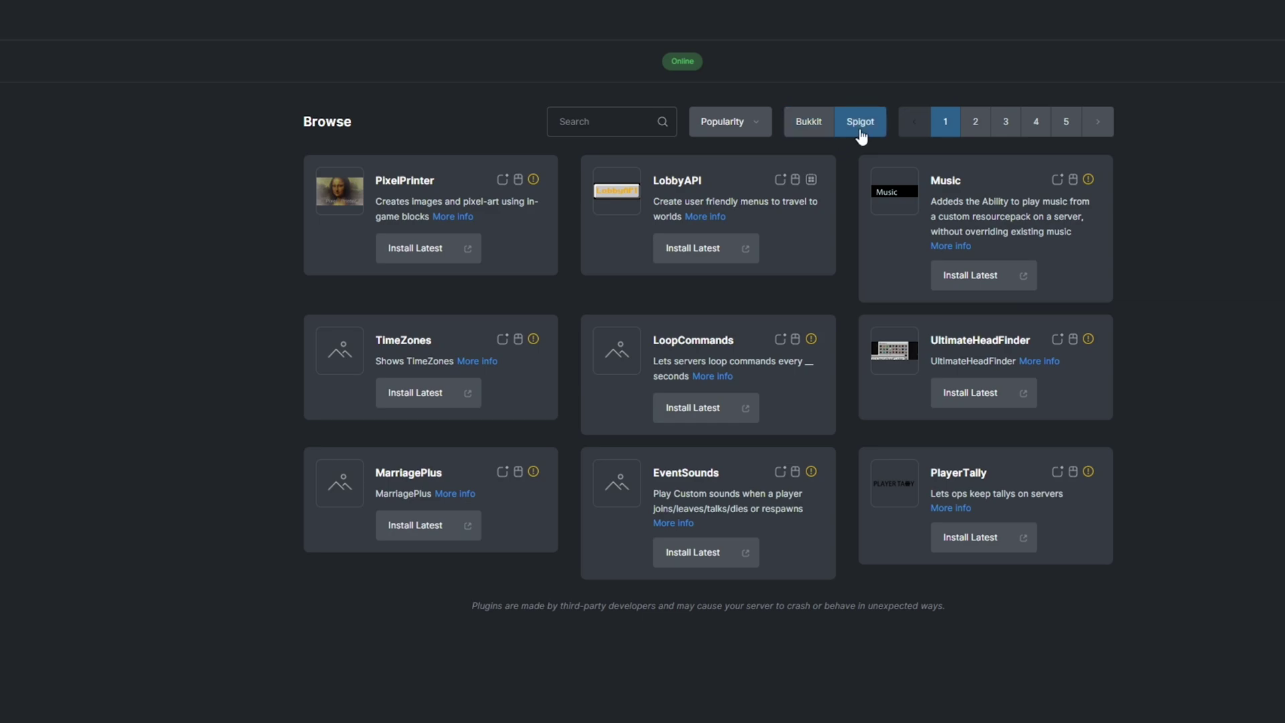
pyautogui.click(662, 127)
pyautogui.write('PlayerParticles')
pyautogui.press('Return')
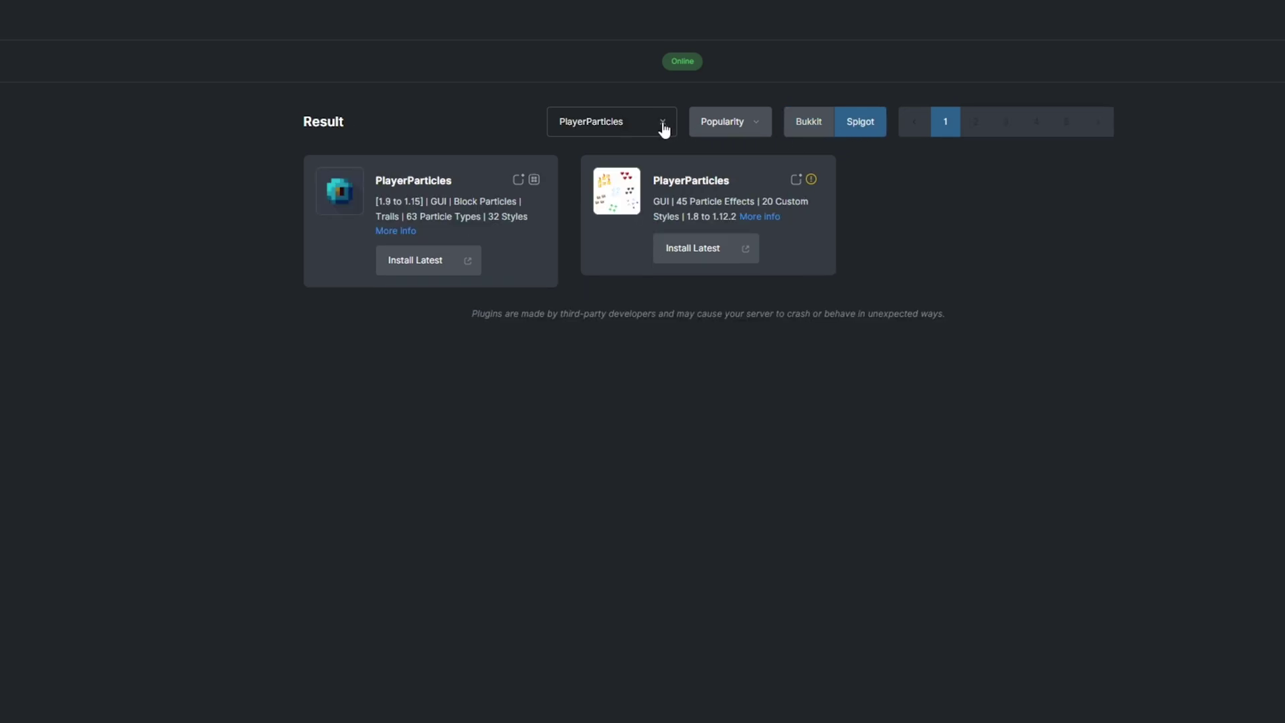
pyautogui.click(428, 263)
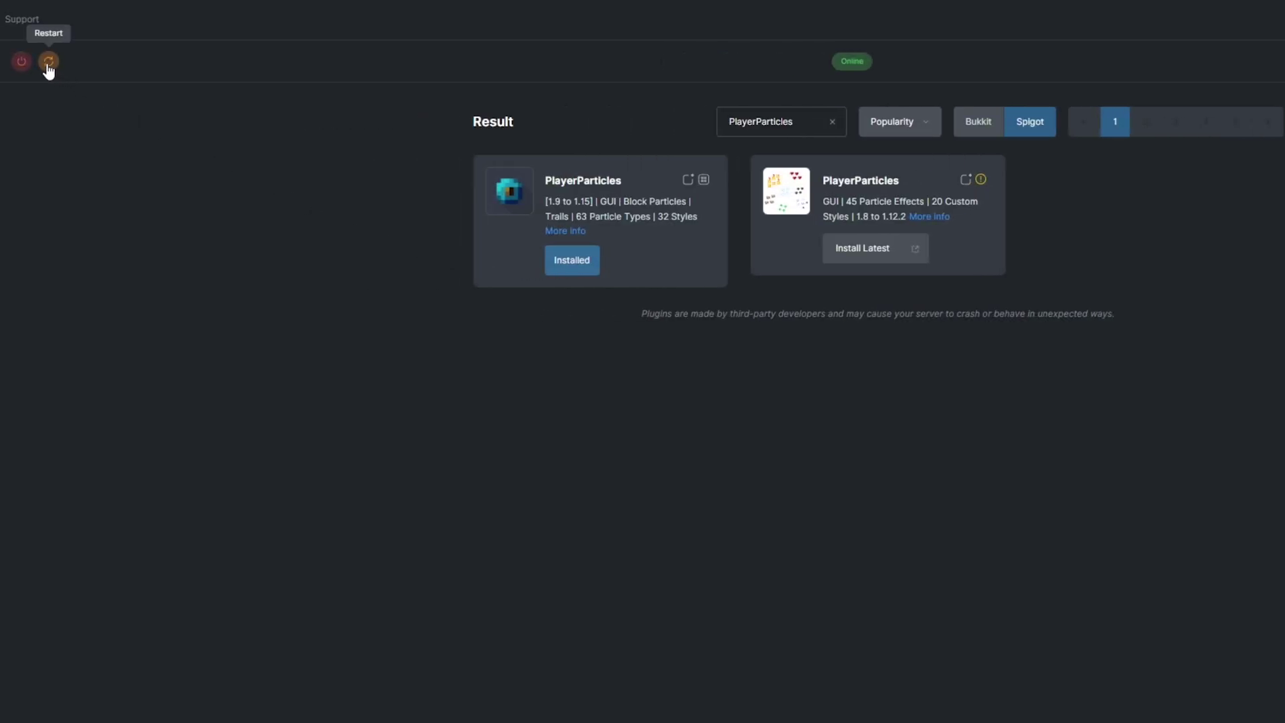
pyautogui.click(48, 62)
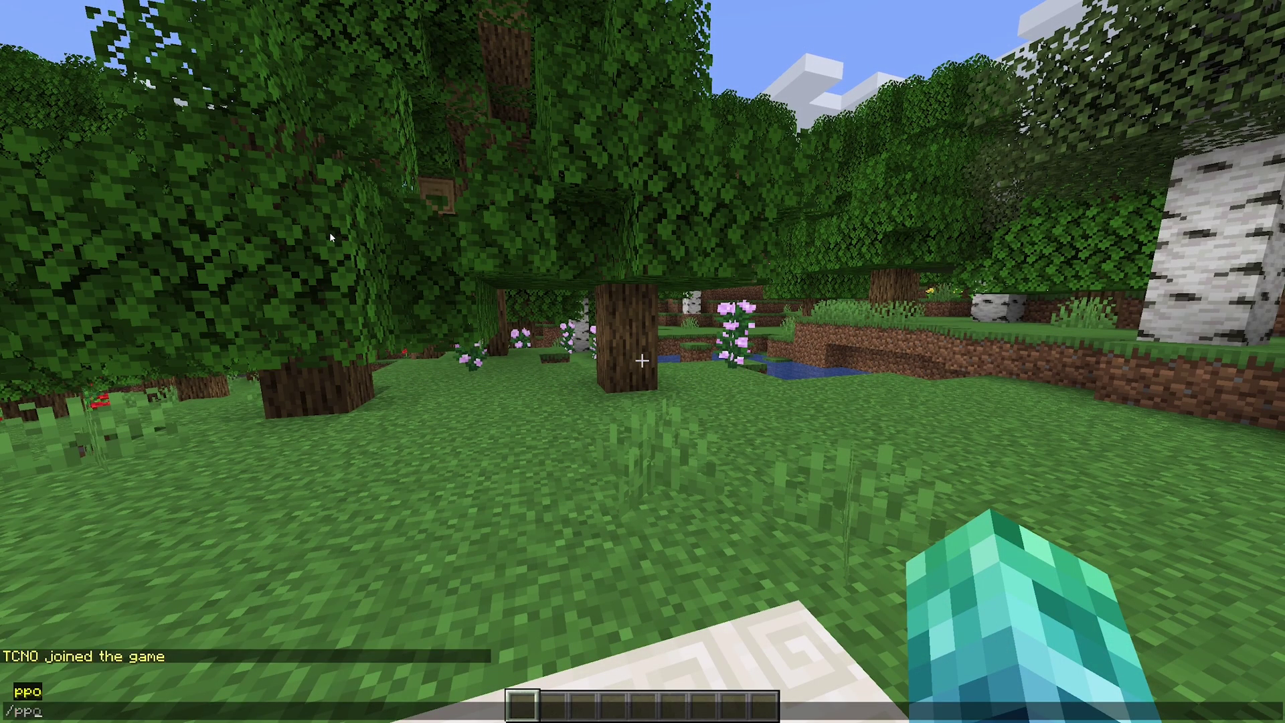
# Step: In Minecraft, create a new particle with the Entity Effect effect, Quadhelix style and lime colour data 50 205 50
pyautogui.press('Escape')
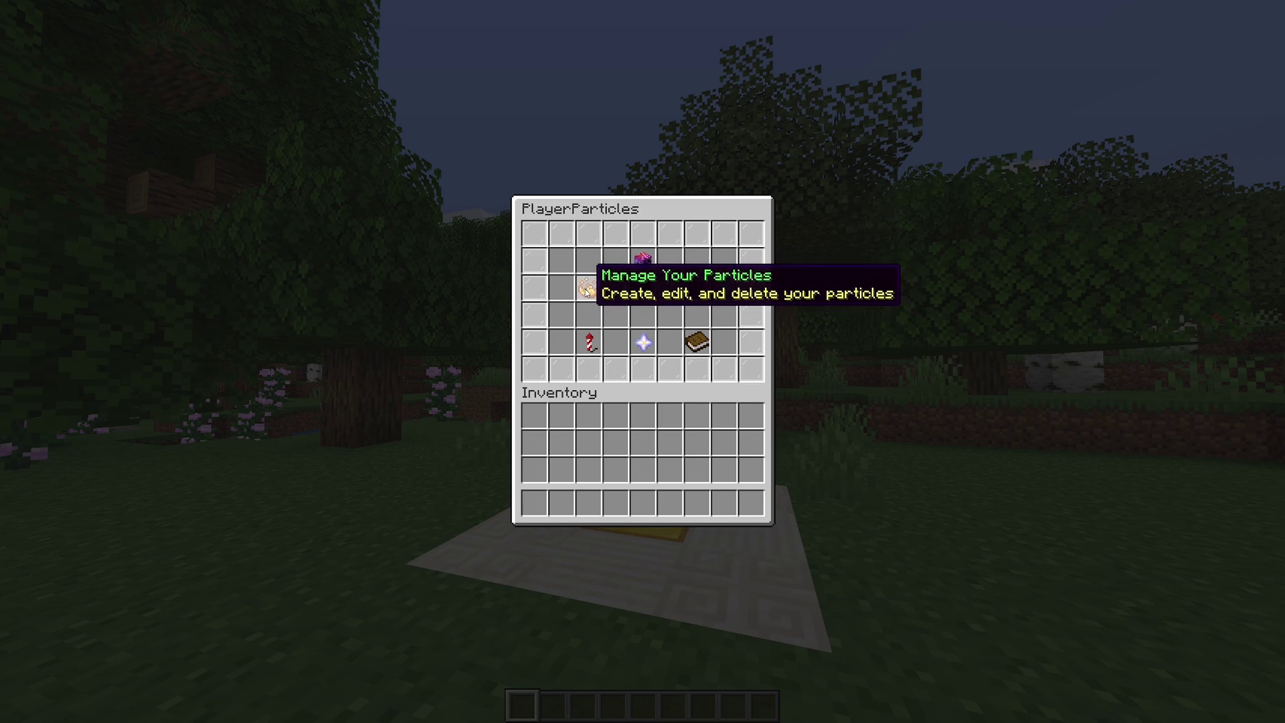
pyautogui.click(585, 289)
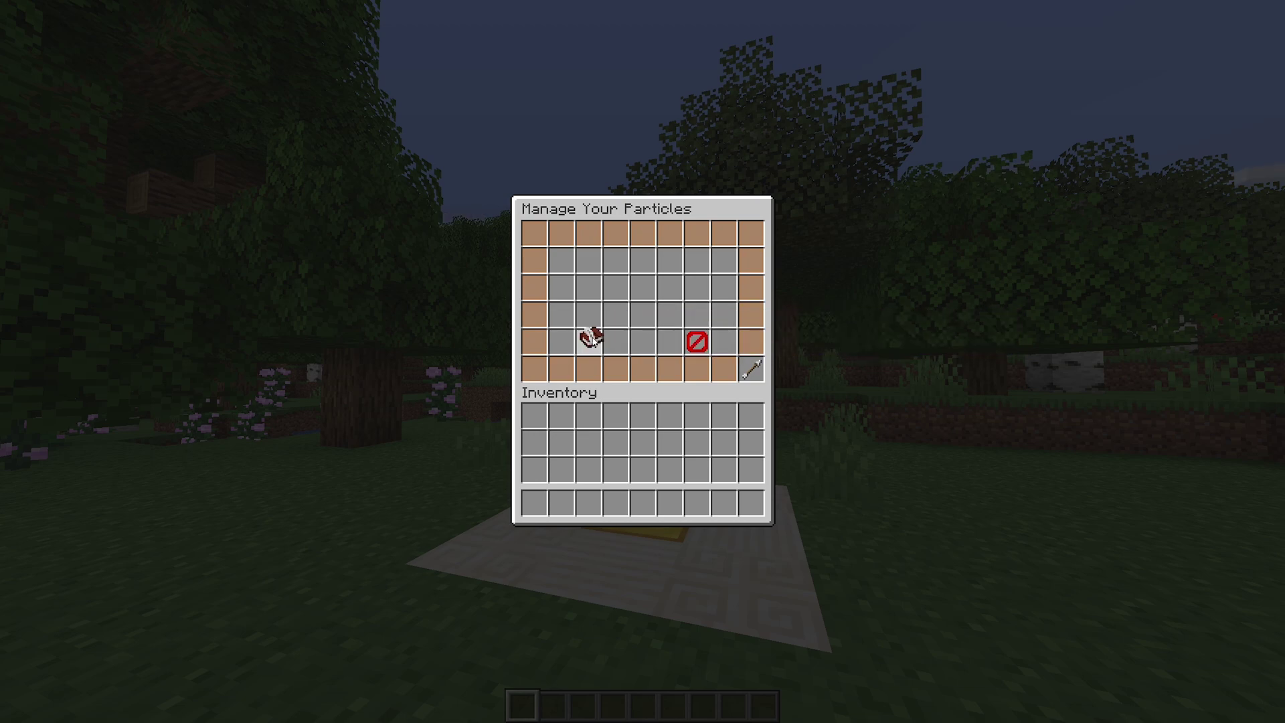
pyautogui.click(589, 341)
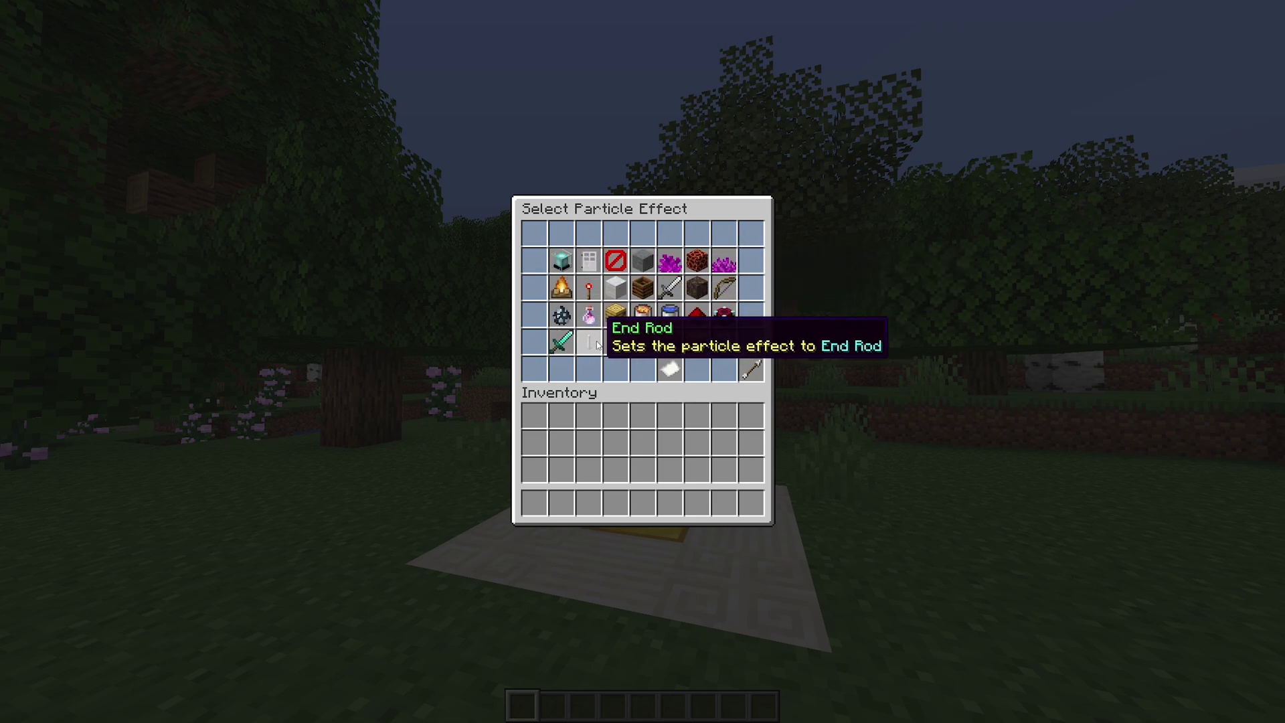
pyautogui.click(619, 343)
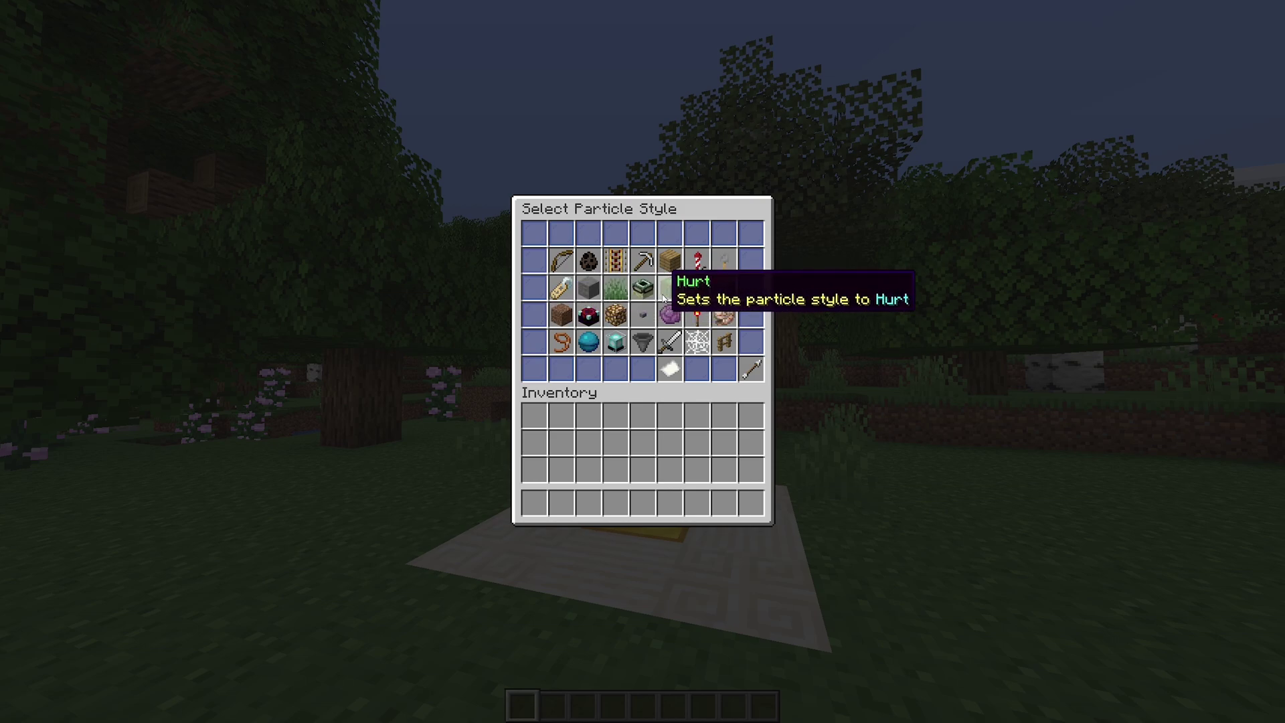
pyautogui.click(731, 316)
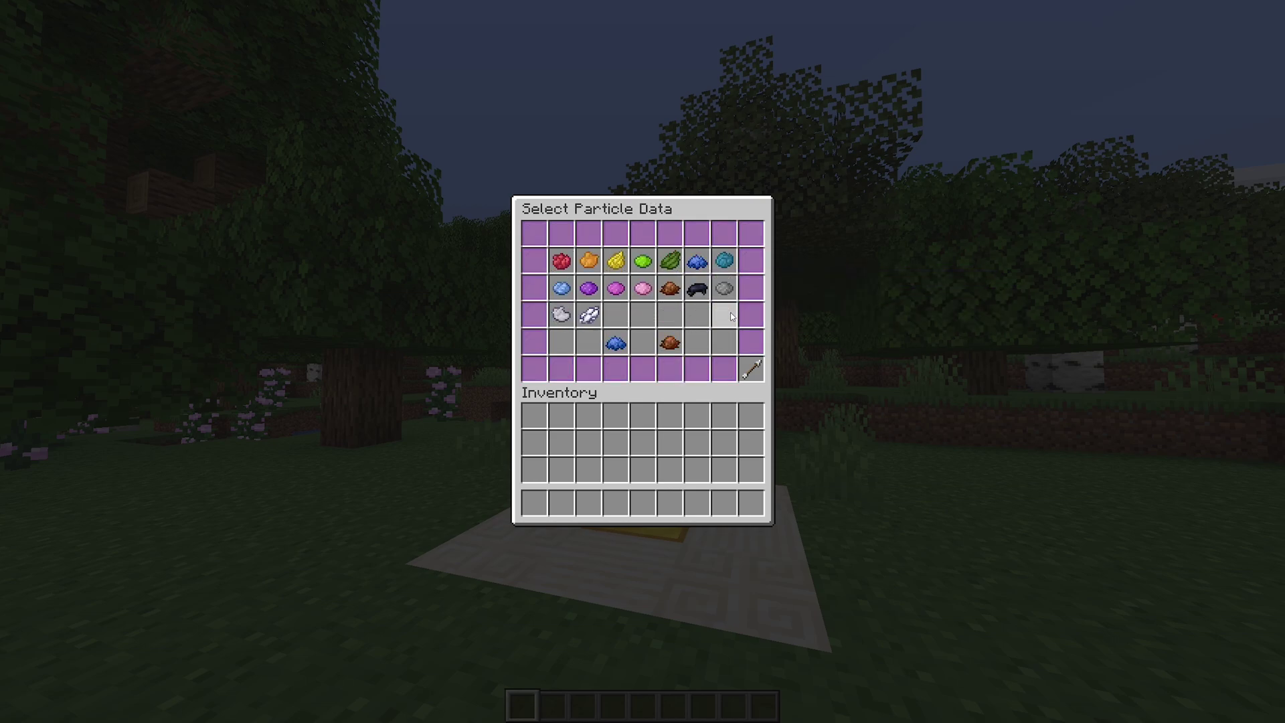
pyautogui.click(644, 261)
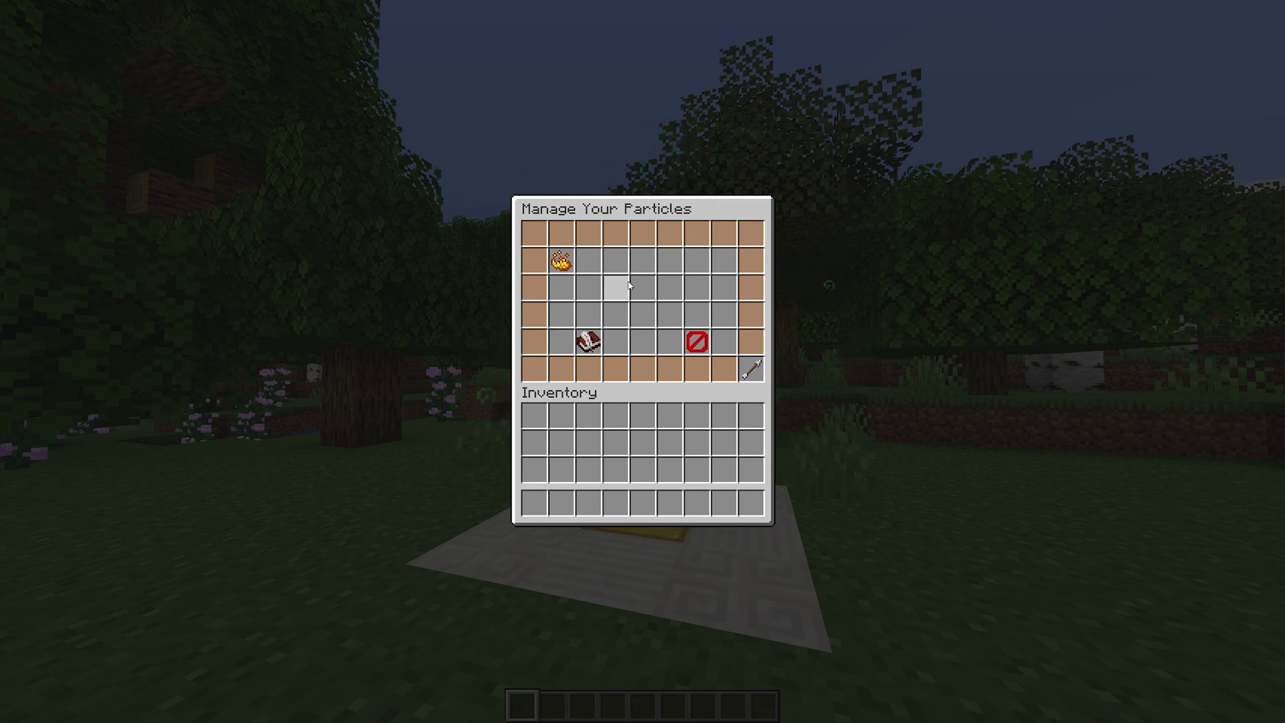
pyautogui.click(563, 264)
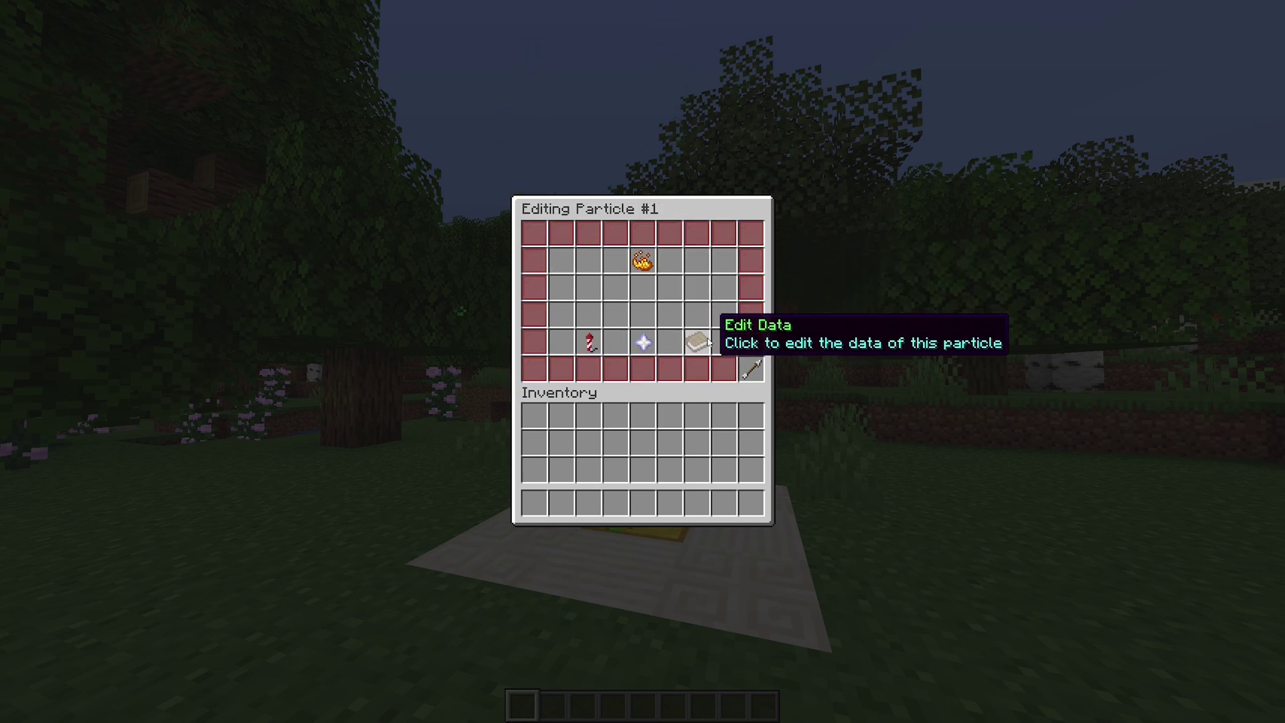
pyautogui.click(752, 369)
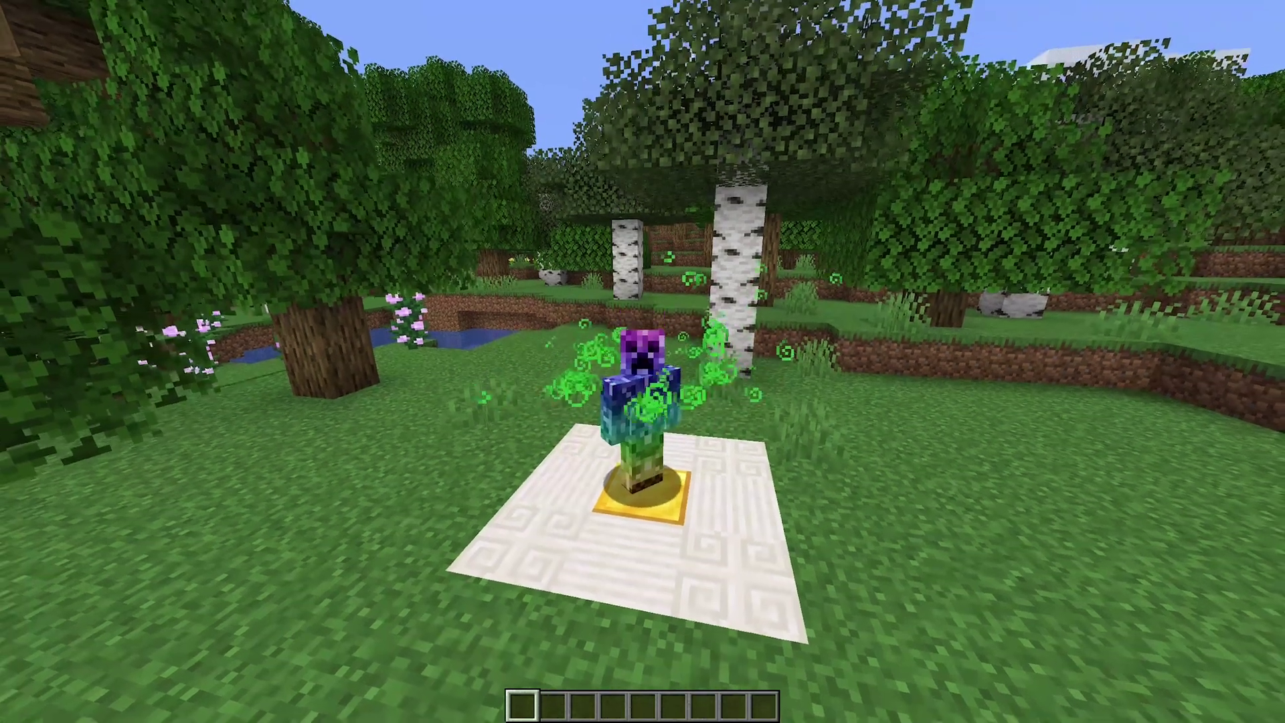
# Step: Open the PlayerParticles GUI and review the effect, style and data of Particle #1 in the particle manager
pyautogui.write('/ppo')
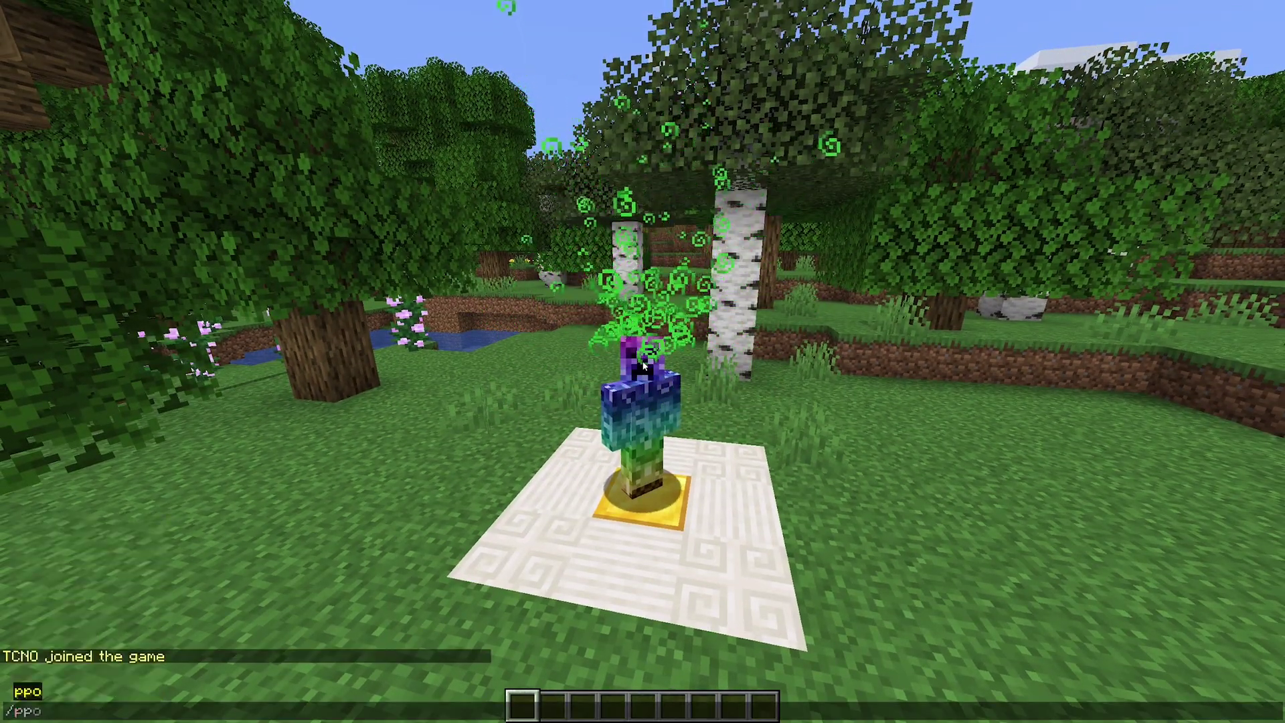
pyautogui.press('Return')
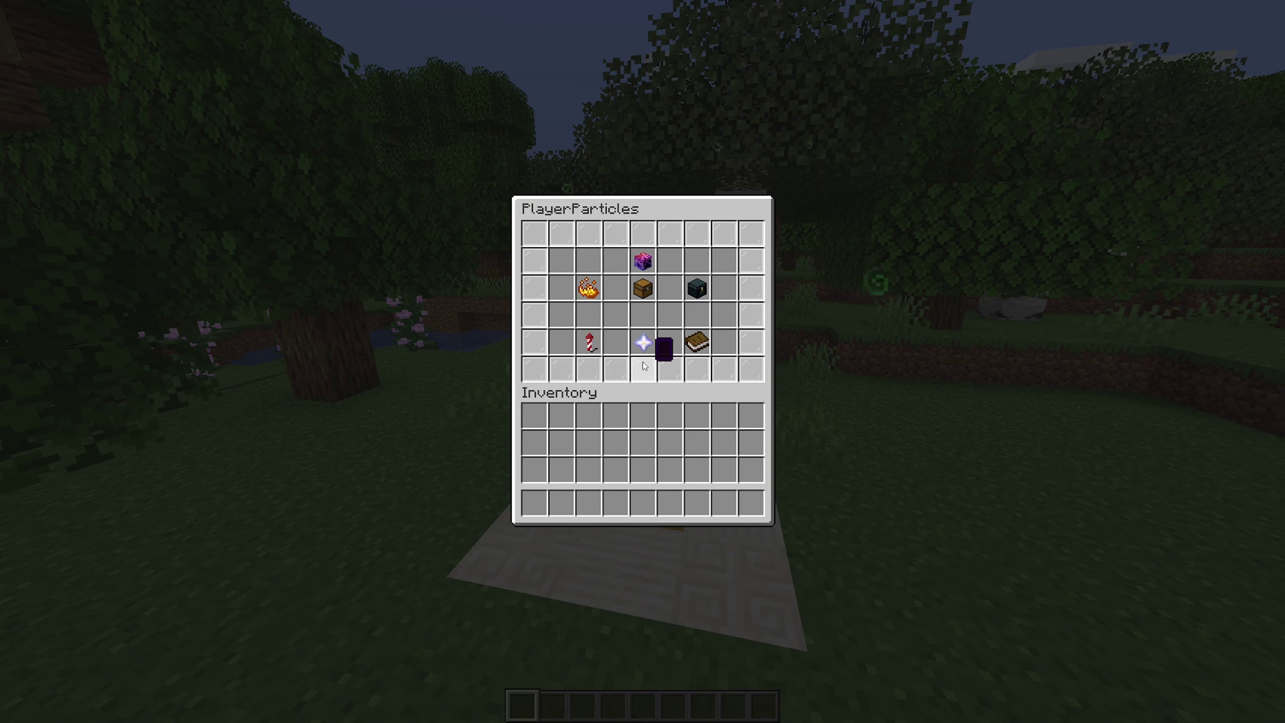
pyautogui.click(592, 295)
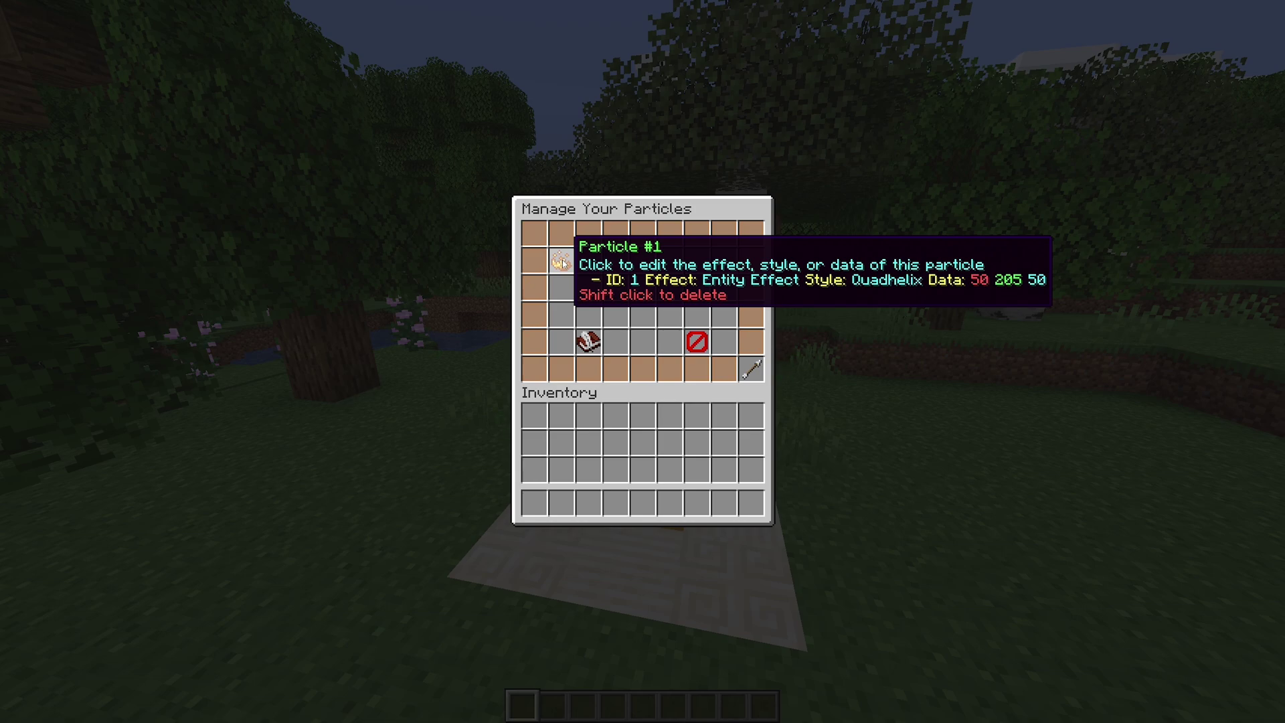
pyautogui.click(749, 368)
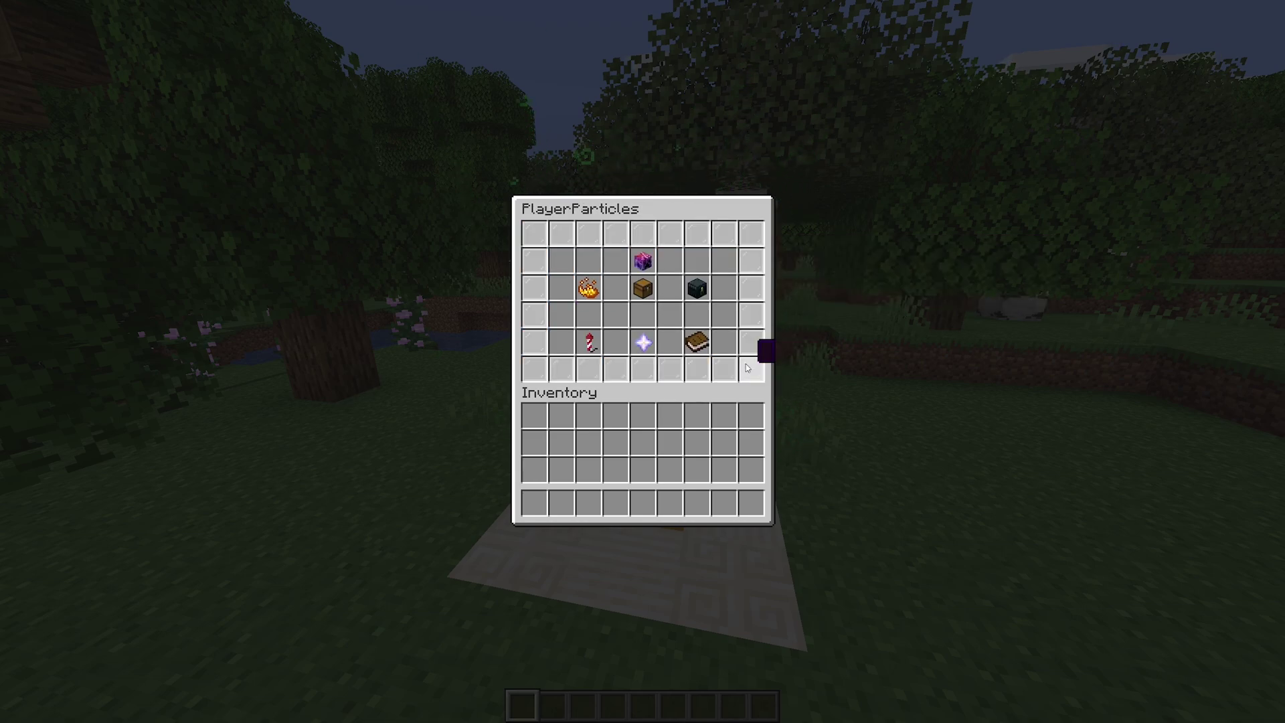
# Step: Save the current particles as a new group named PurpleCloud in the group manager
pyautogui.click(649, 288)
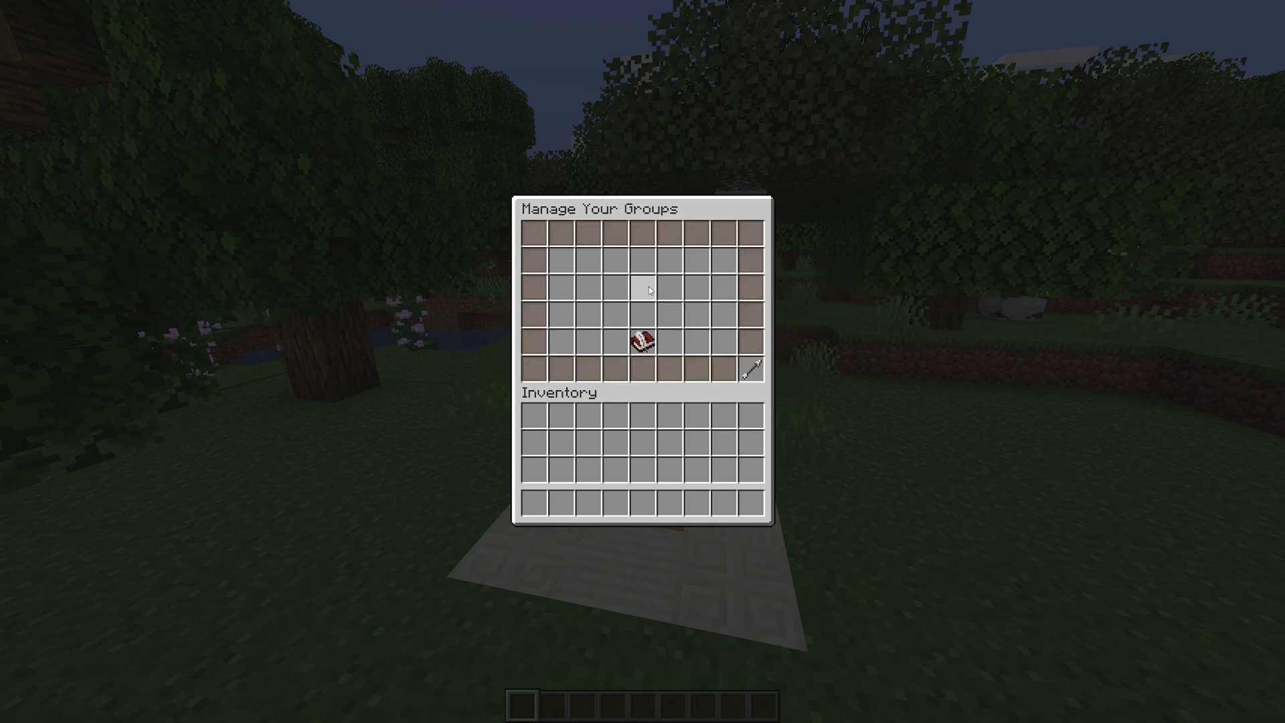
pyautogui.click(633, 335)
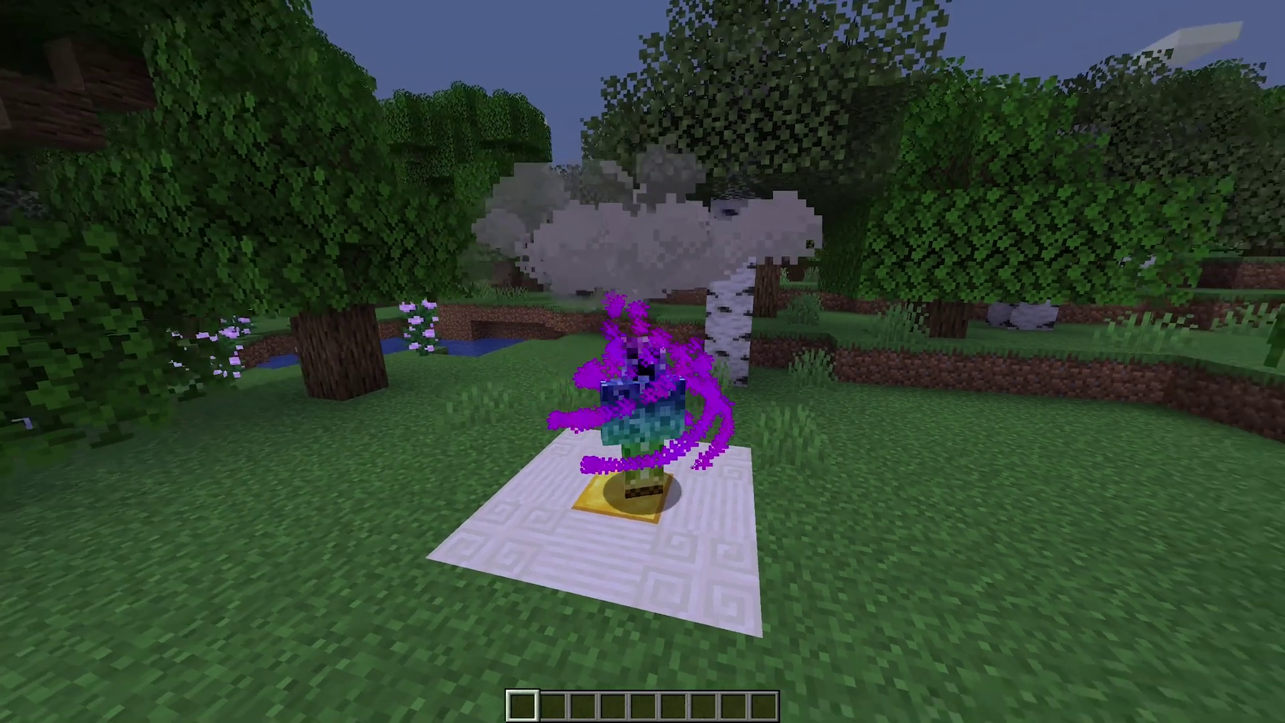
pyautogui.write('/pp')
pyautogui.press('Return')
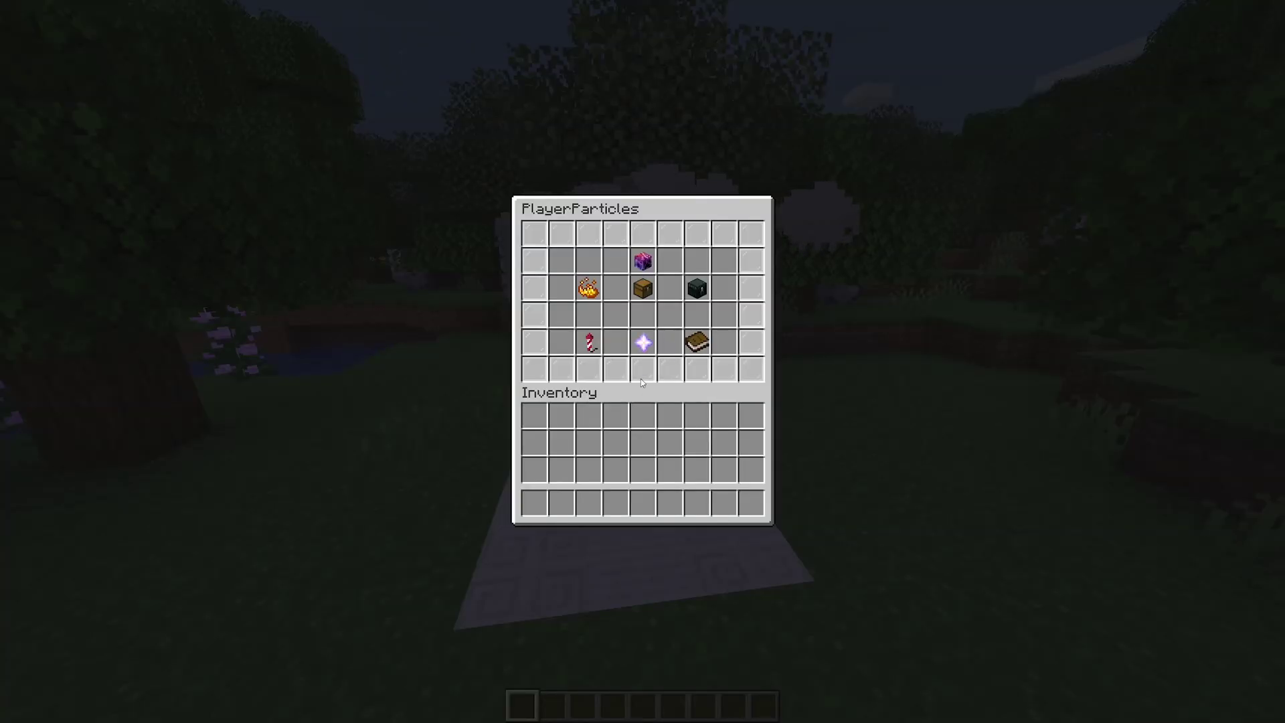
pyautogui.click(643, 288)
pyautogui.press('Escape')
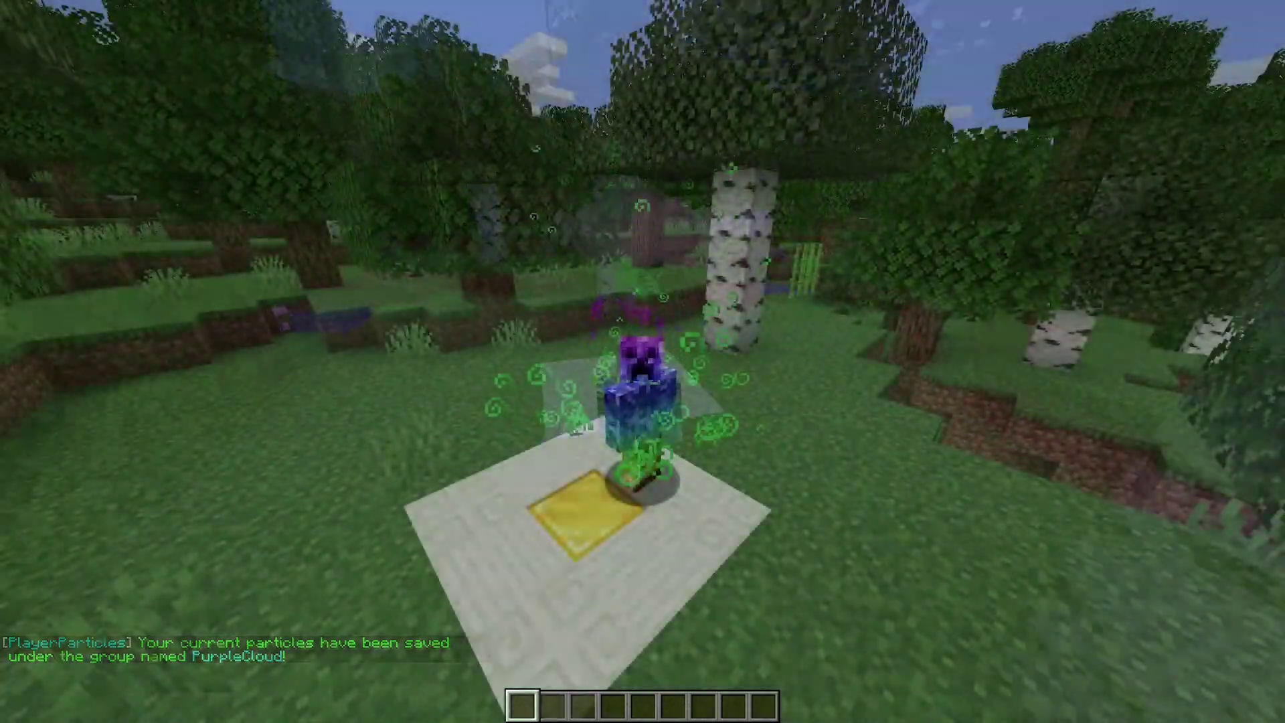
# Step: Reset the active particles in the particle manager and open the list of preset groups
pyautogui.write('/p')
pyautogui.press('Escape')
pyautogui.write('/pp')
pyautogui.press('Return')
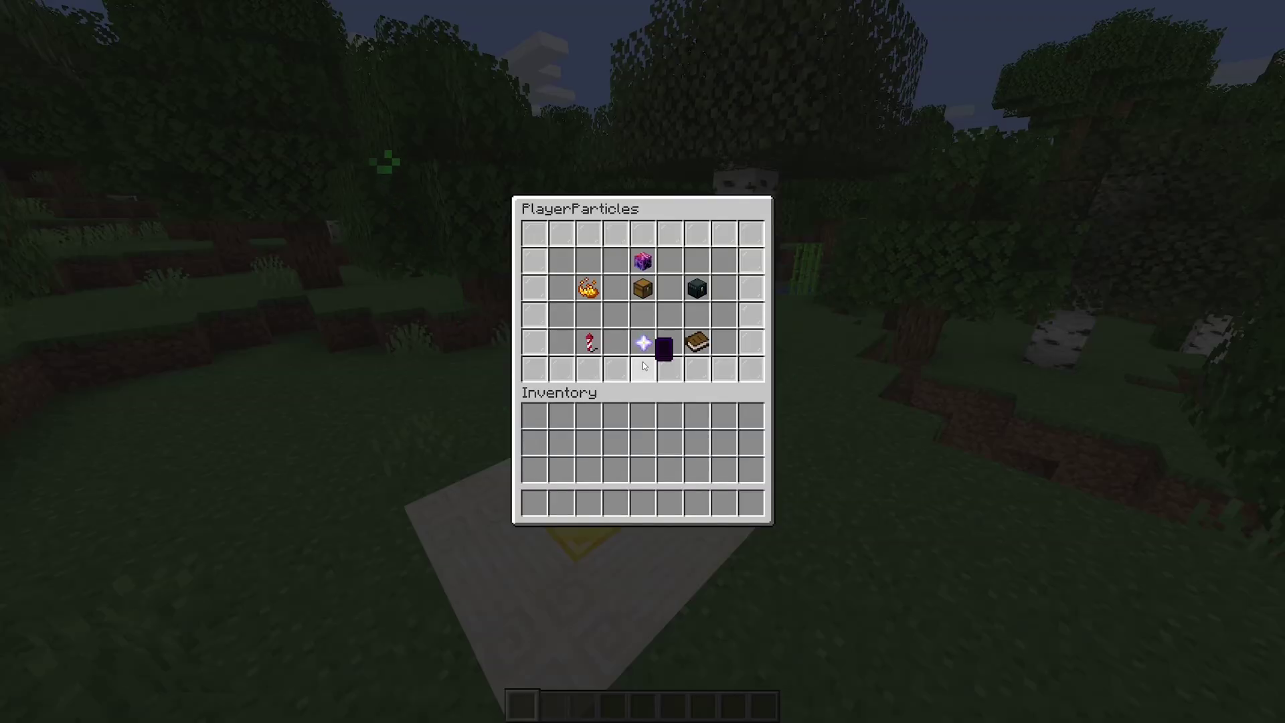
pyautogui.click(593, 295)
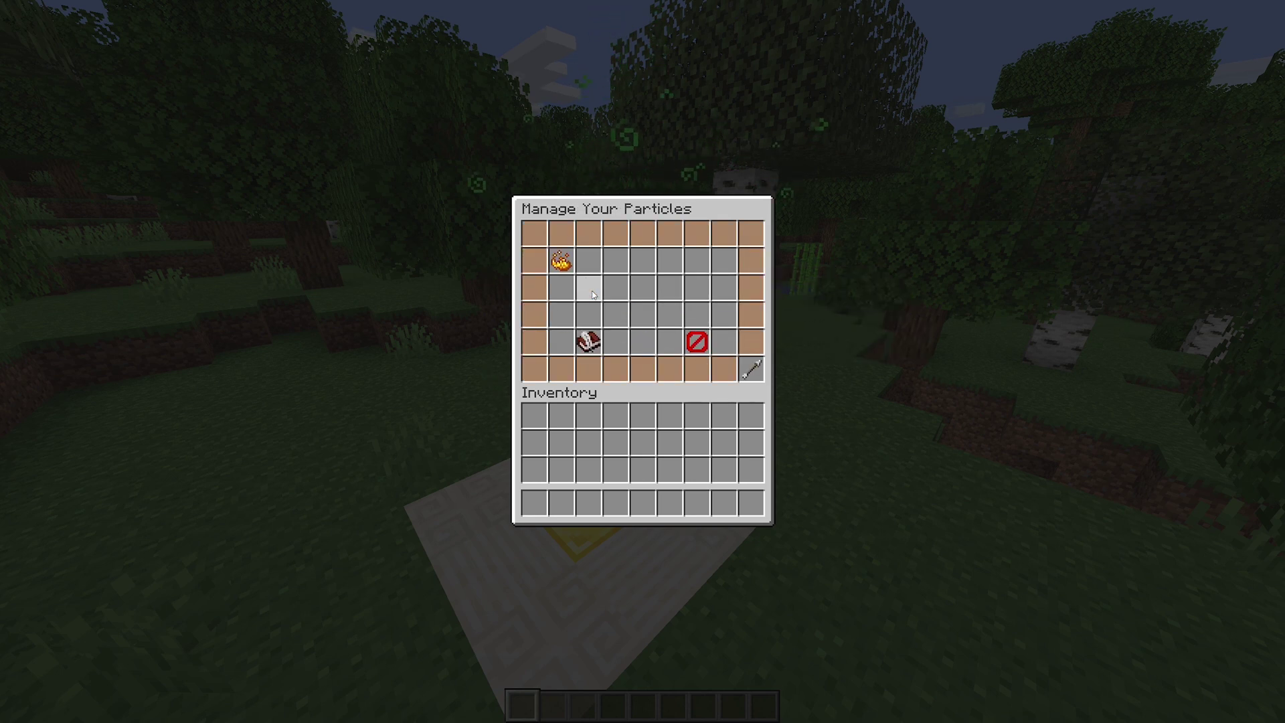
pyautogui.click(697, 341)
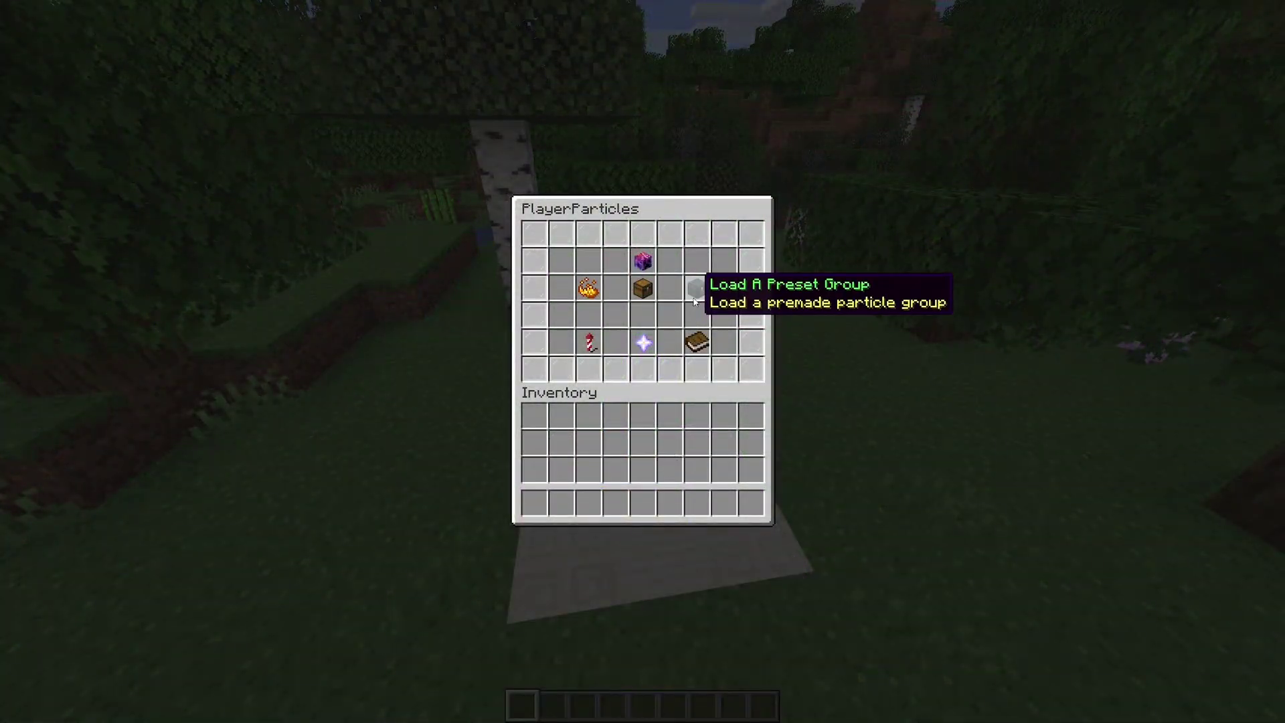
pyautogui.click(695, 303)
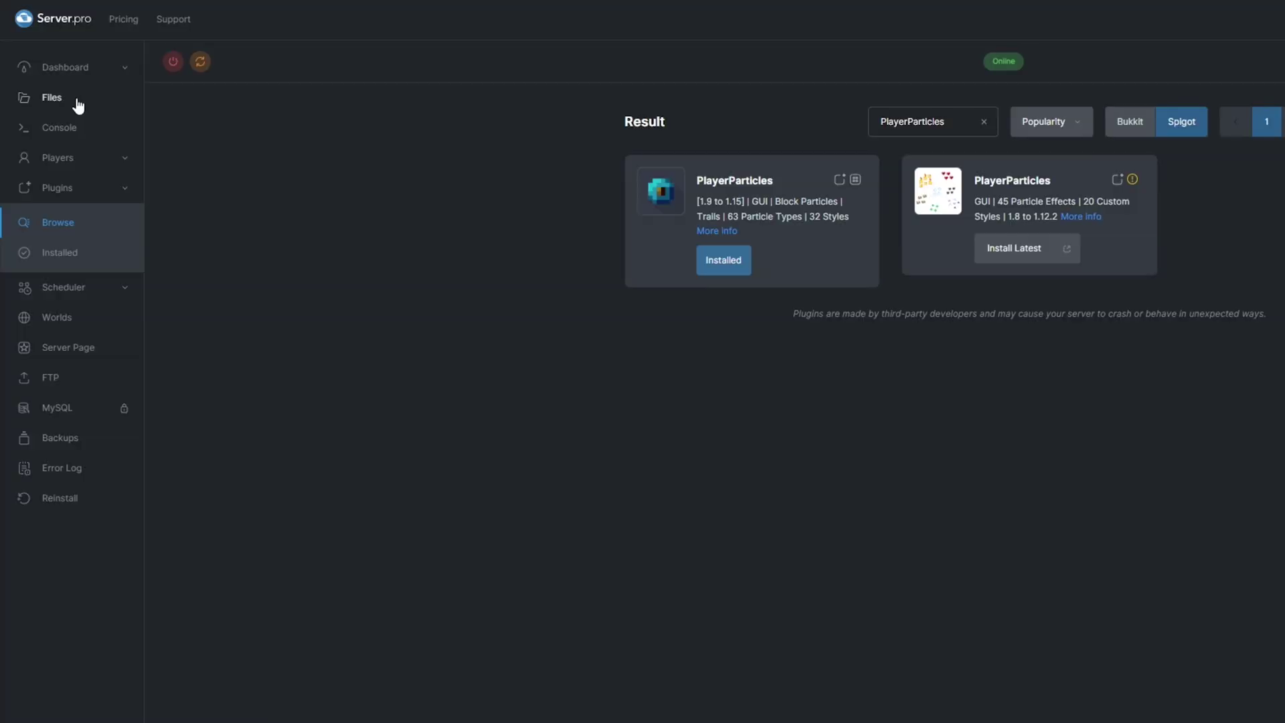
# Step: In the Server.pro panel, open config.yml in plugins/PlayerParticles, examine the locale setting, and close the file without saving
pyautogui.click(77, 100)
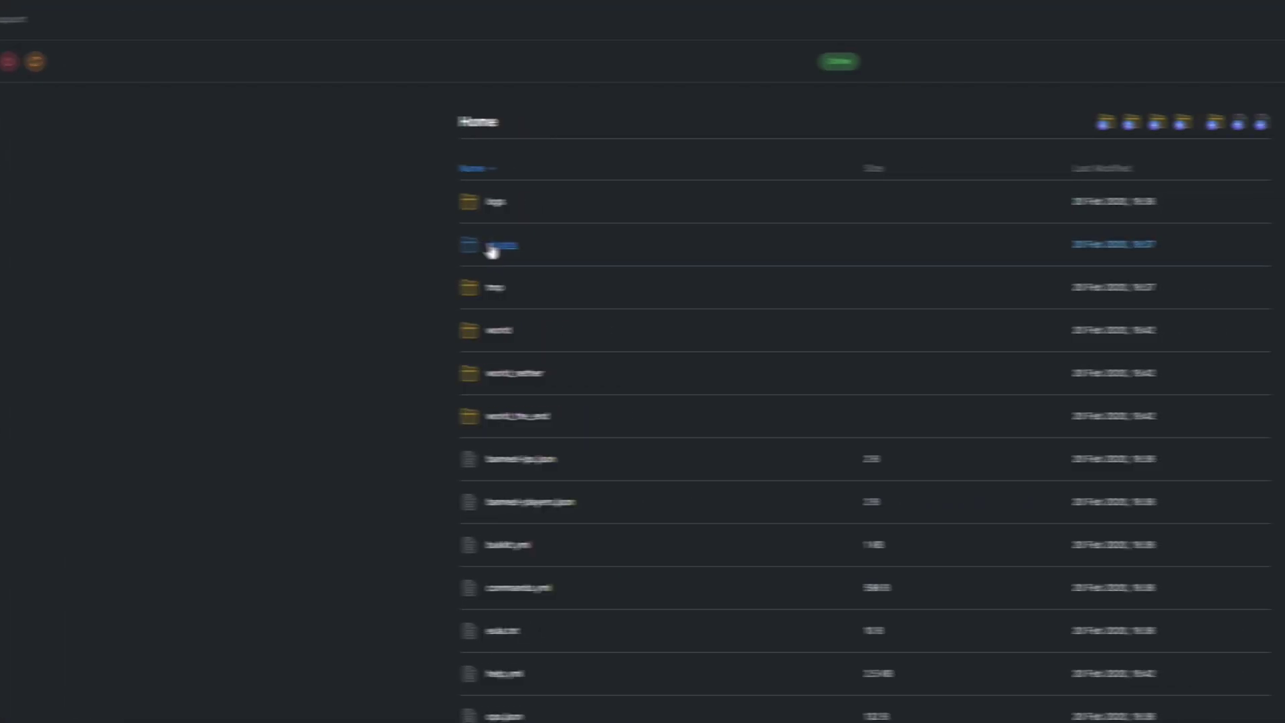
pyautogui.click(668, 244)
pyautogui.click(373, 246)
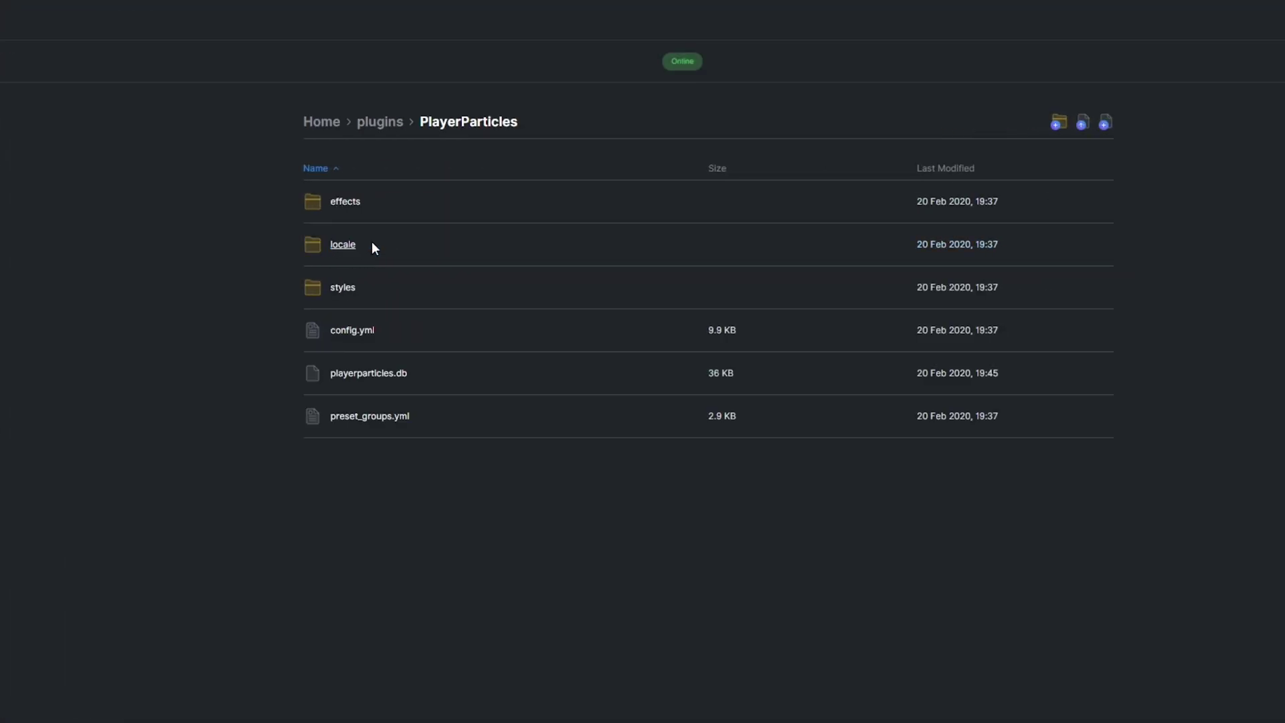
pyautogui.click(352, 331)
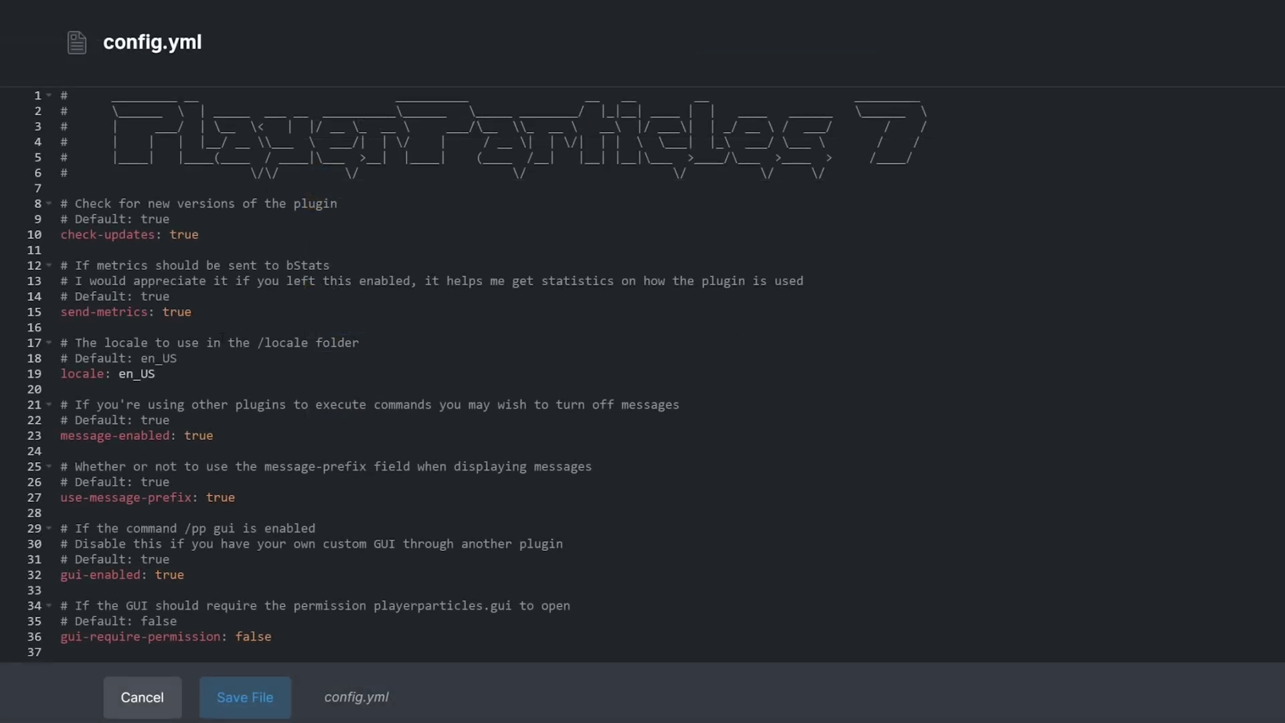
pyautogui.click(148, 374)
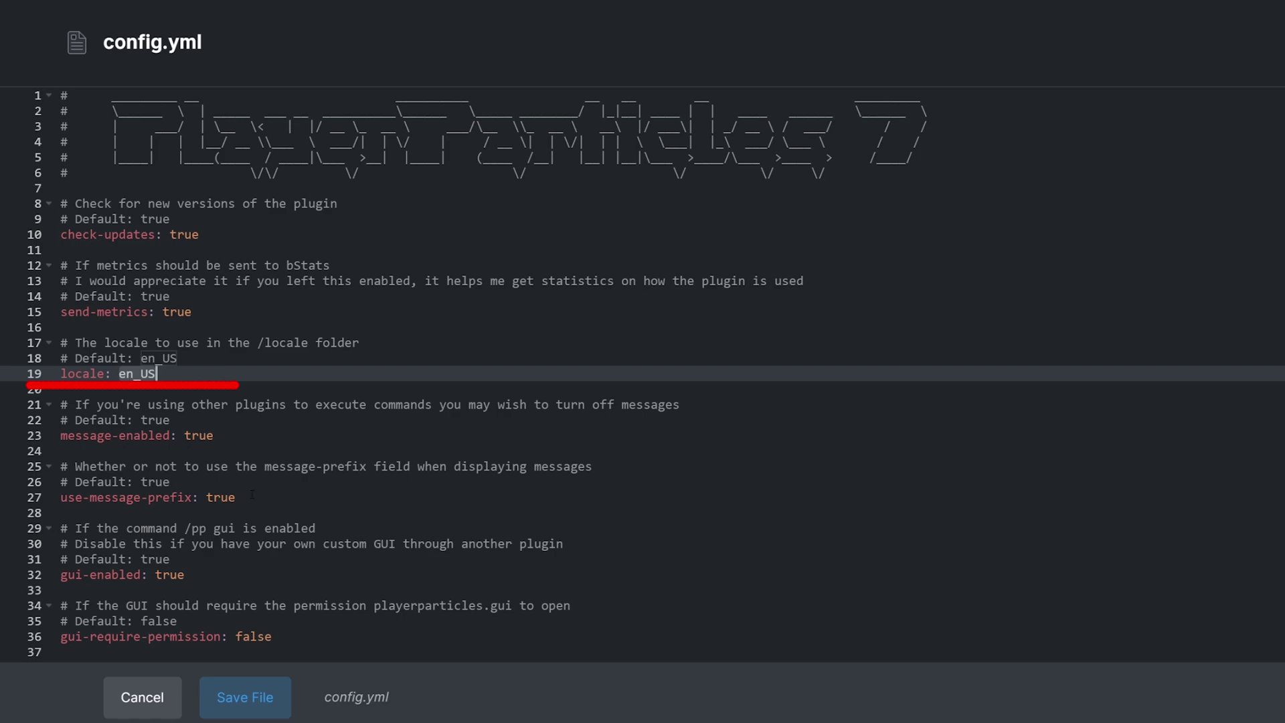
pyautogui.click(173, 679)
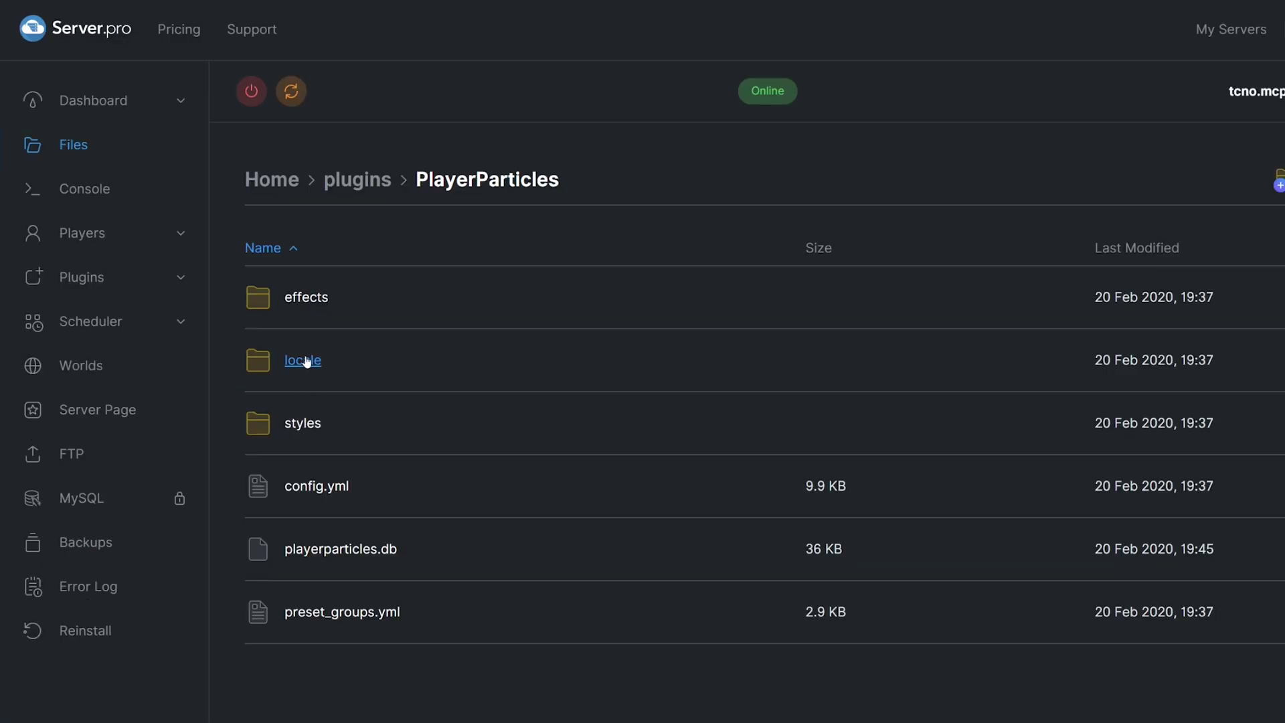
# Step: Check the locale folder and examine the gui-button-sound setting in config.yml, leaving the file without saving
pyautogui.click(302, 361)
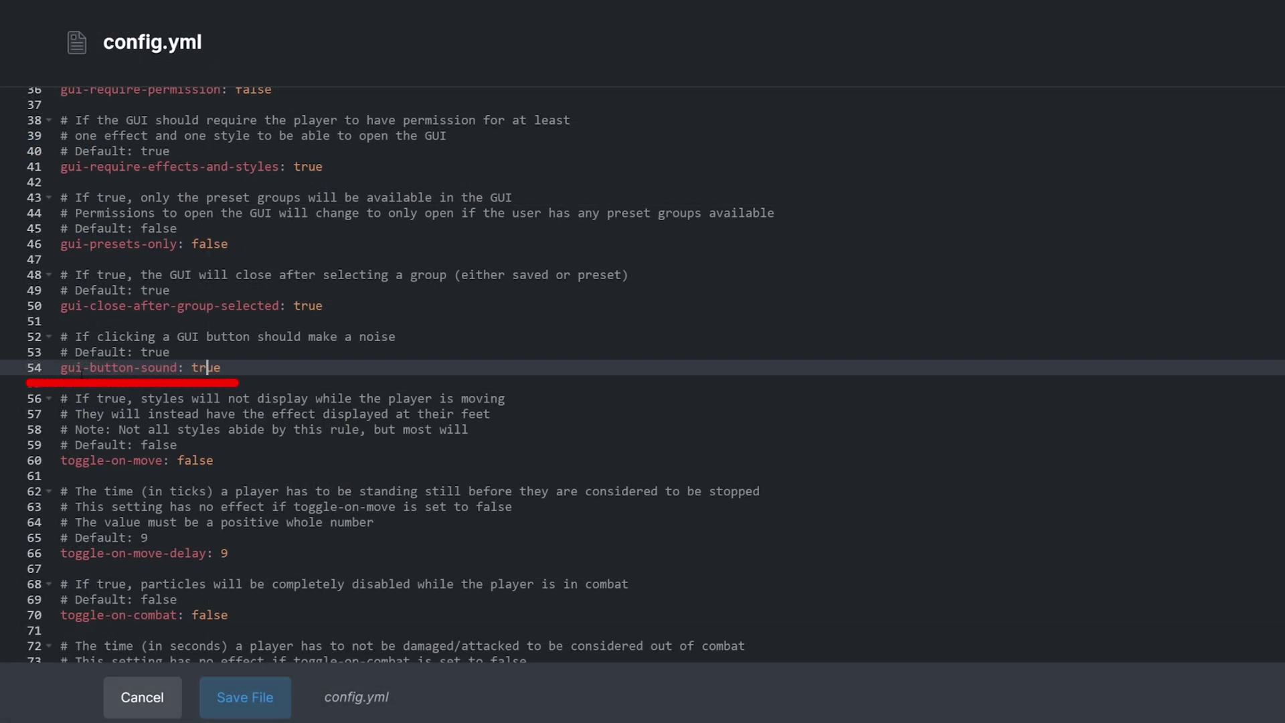
pyautogui.moveTo(60, 368); pyautogui.dragTo(177, 367)
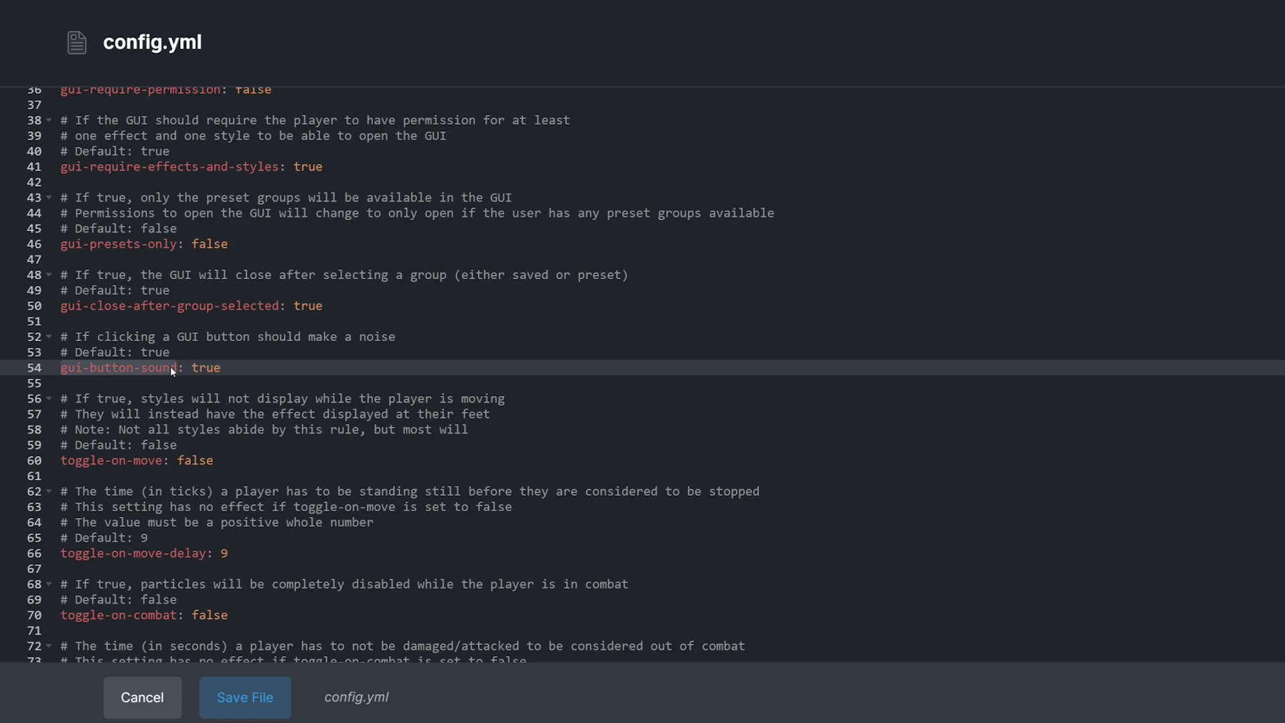
pyautogui.click(221, 368)
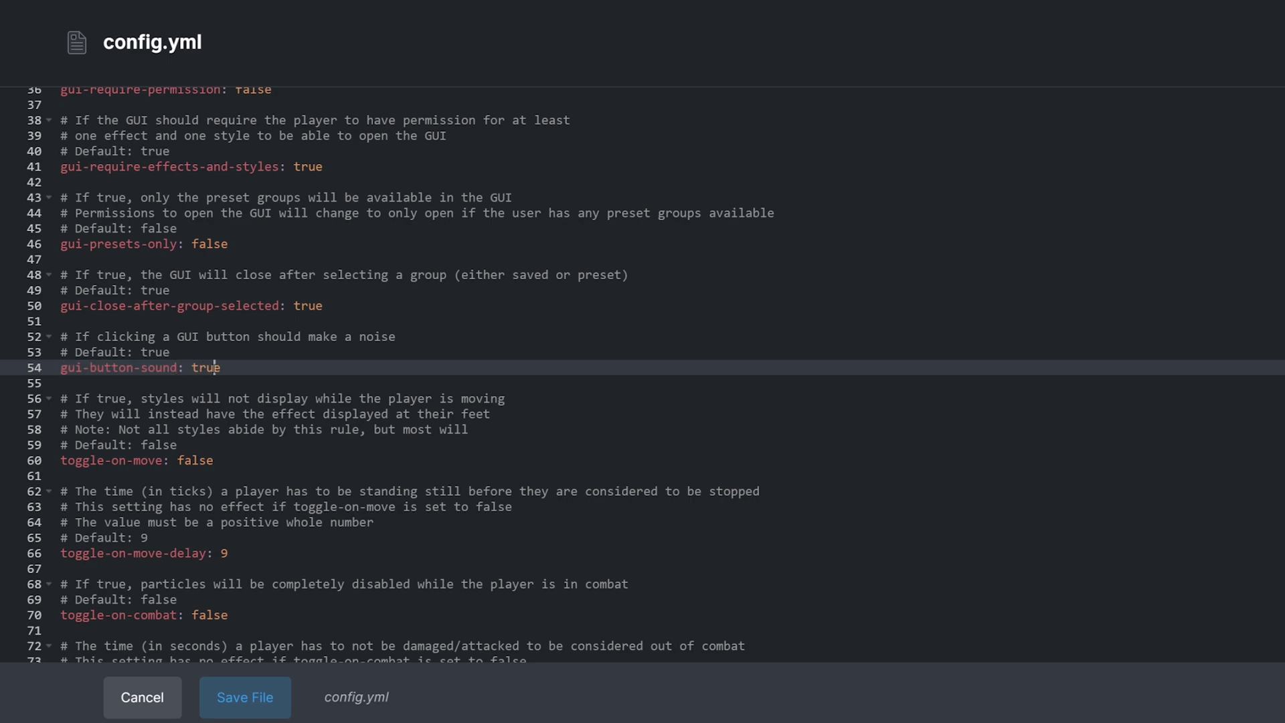
pyautogui.click(222, 388)
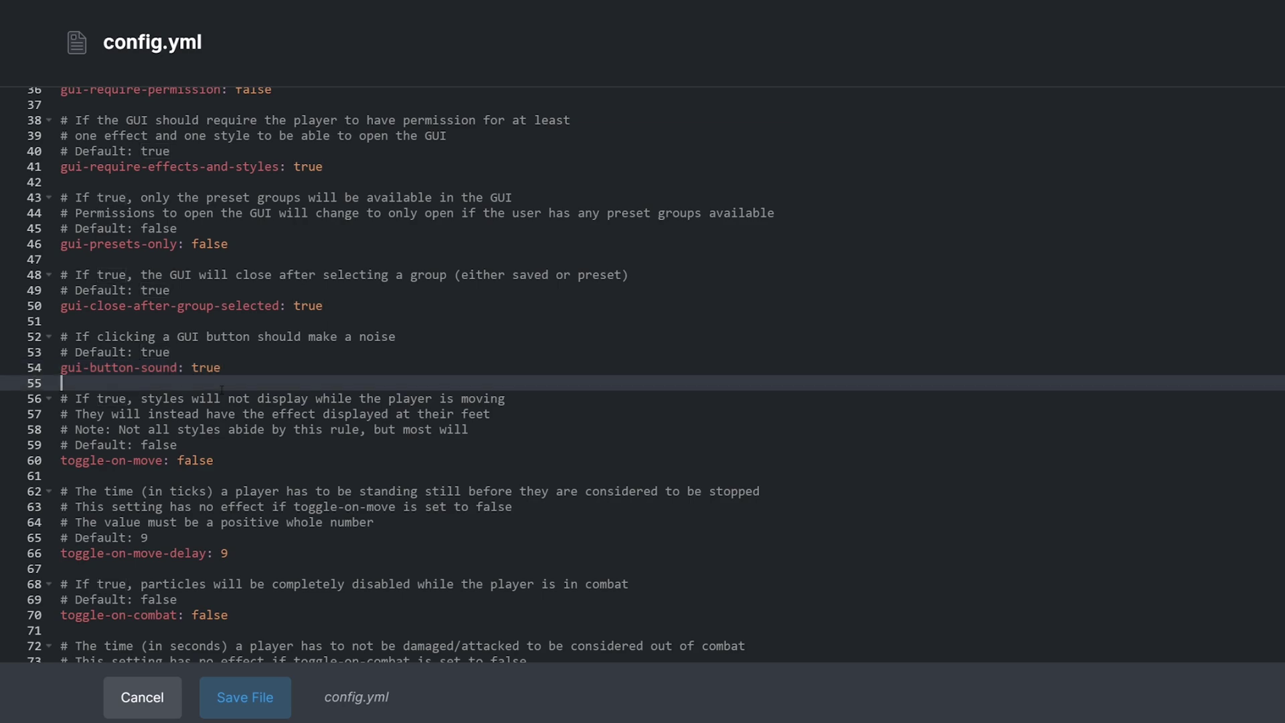
pyautogui.click(144, 697)
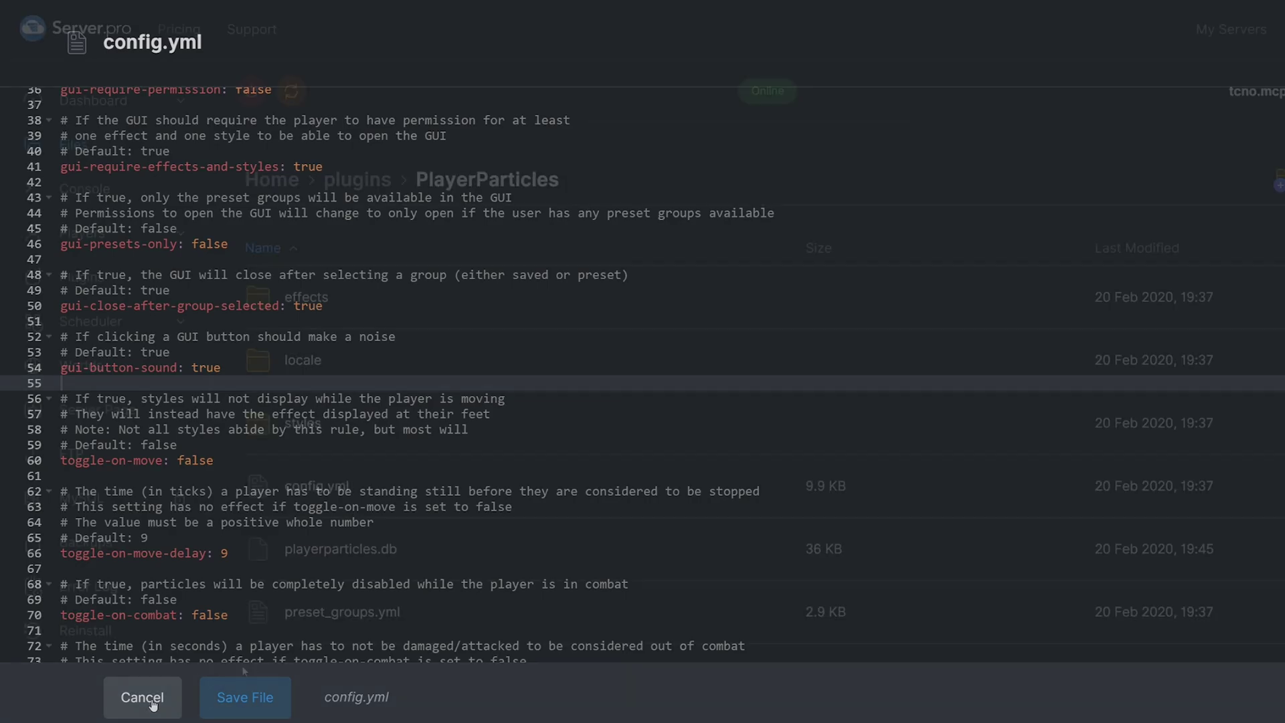
# Step: Open preset_groups.yml in the PlayerParticles folder and examine the format notes and the predefined particle groups
pyautogui.click(342, 612)
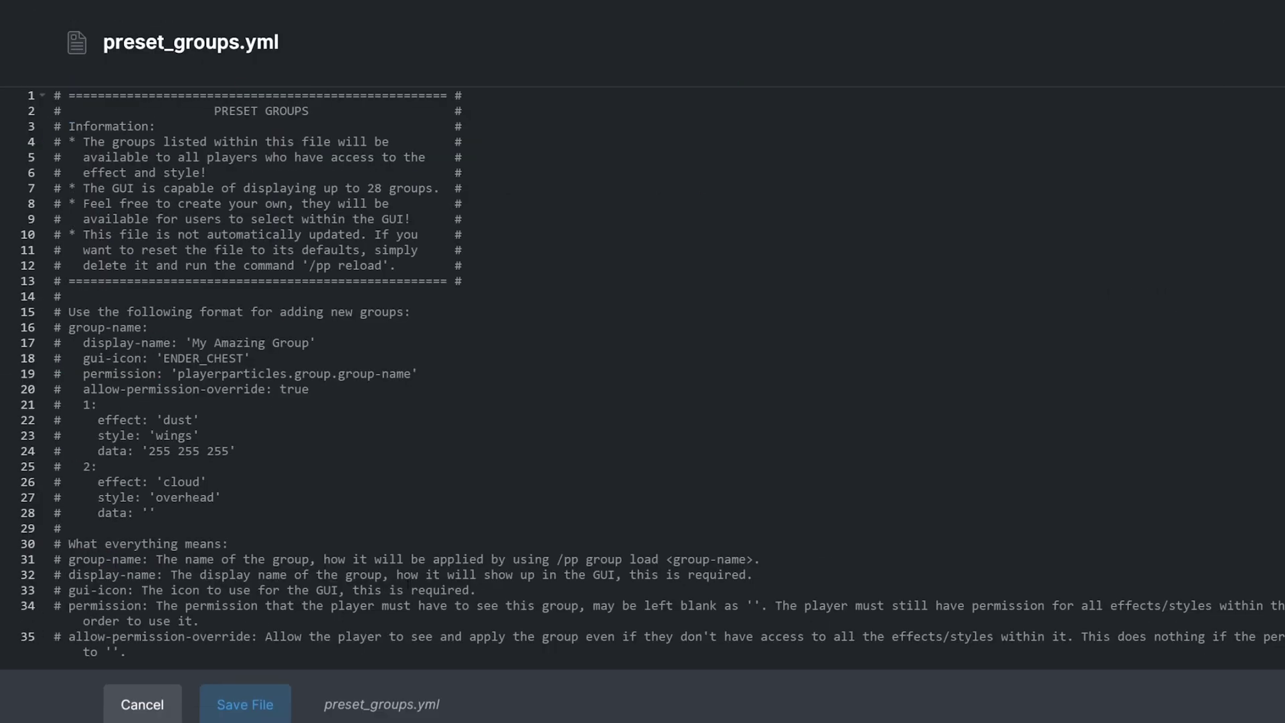
pyautogui.scroll(-2, 642, 371)
pyautogui.scroll(-6, 430, 511)
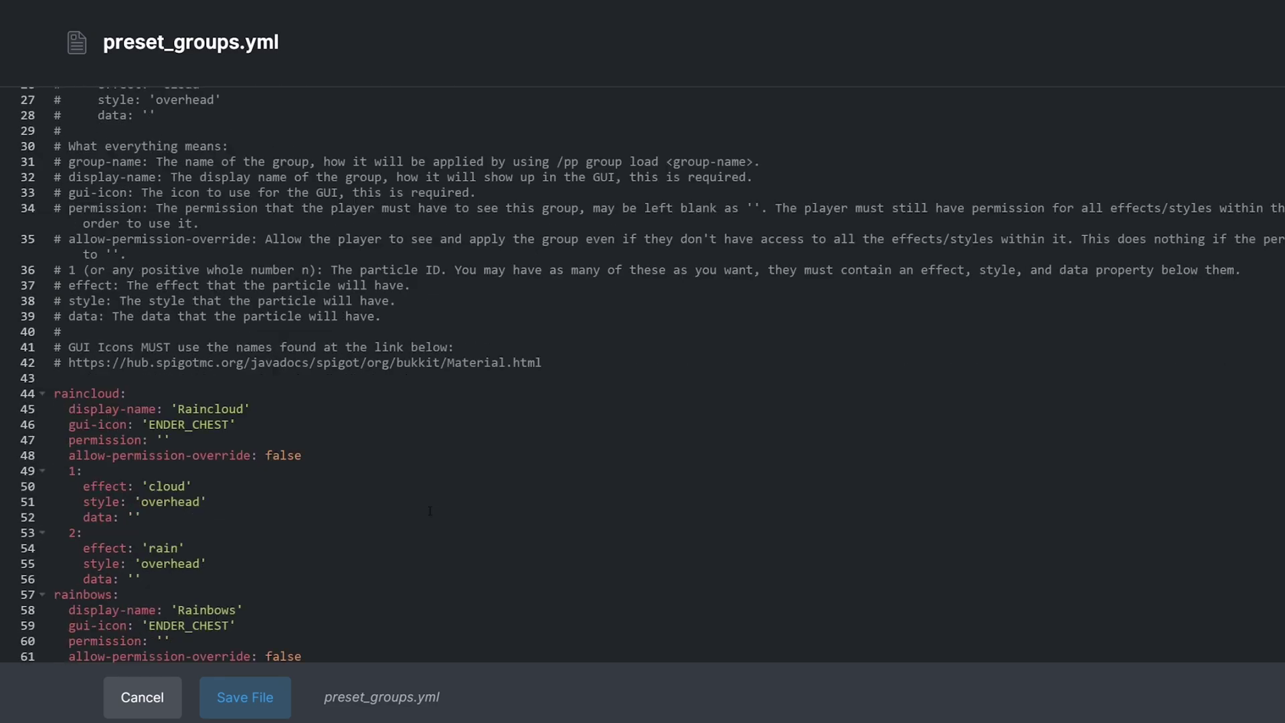
pyautogui.scroll(-1, 429, 511)
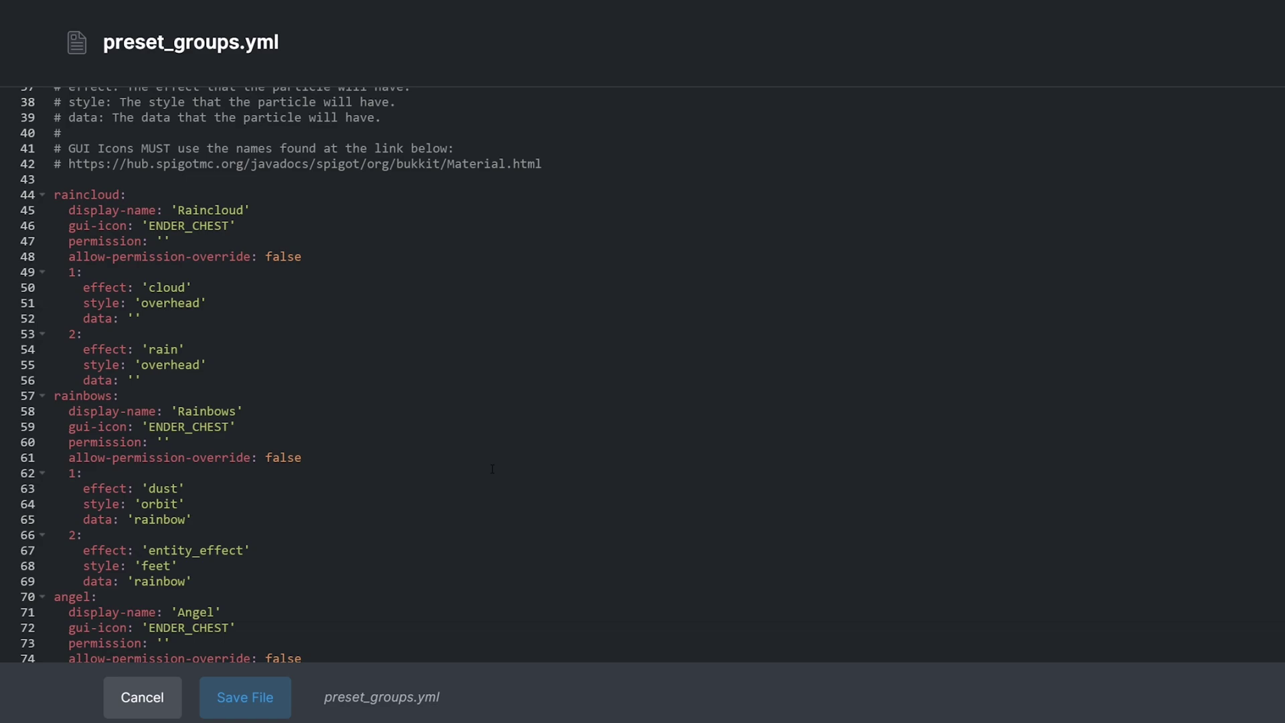
pyautogui.scroll(-2, 492, 468)
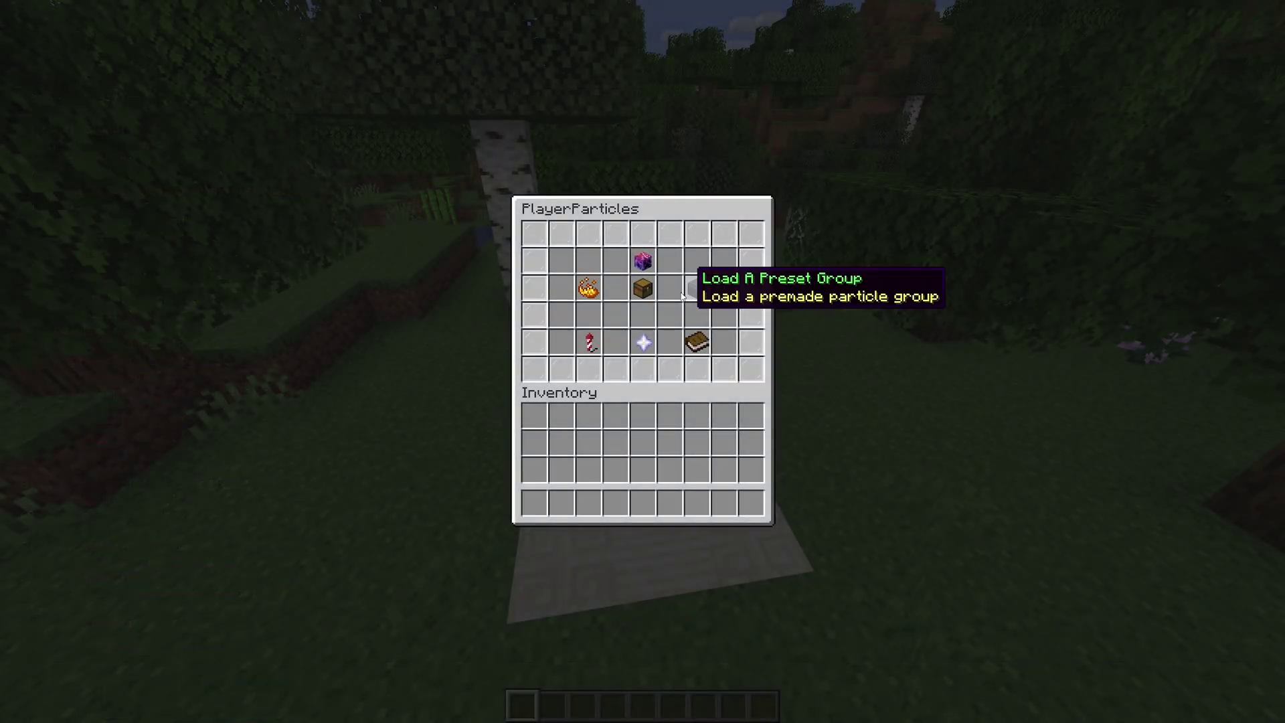
# Step: Back in Minecraft, load the Rainbows preset particle group, then walk and fly around to view its effect on the character
pyautogui.click(689, 287)
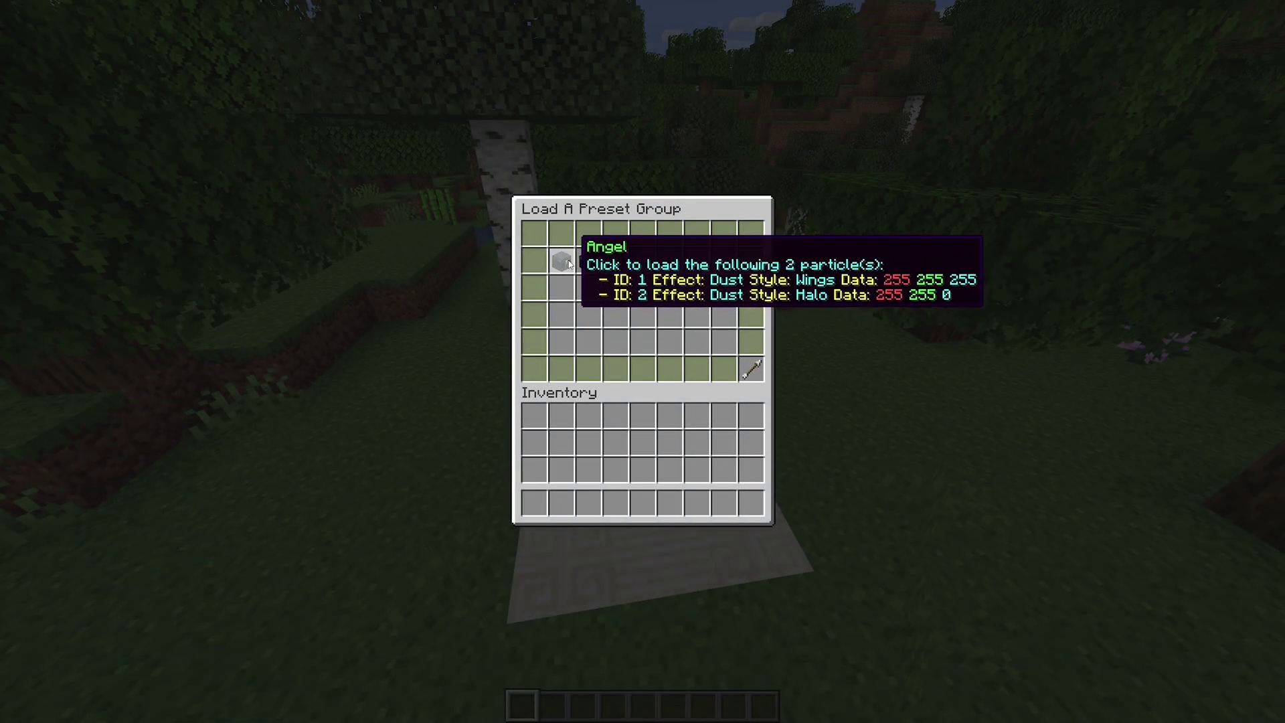
pyautogui.click(588, 264)
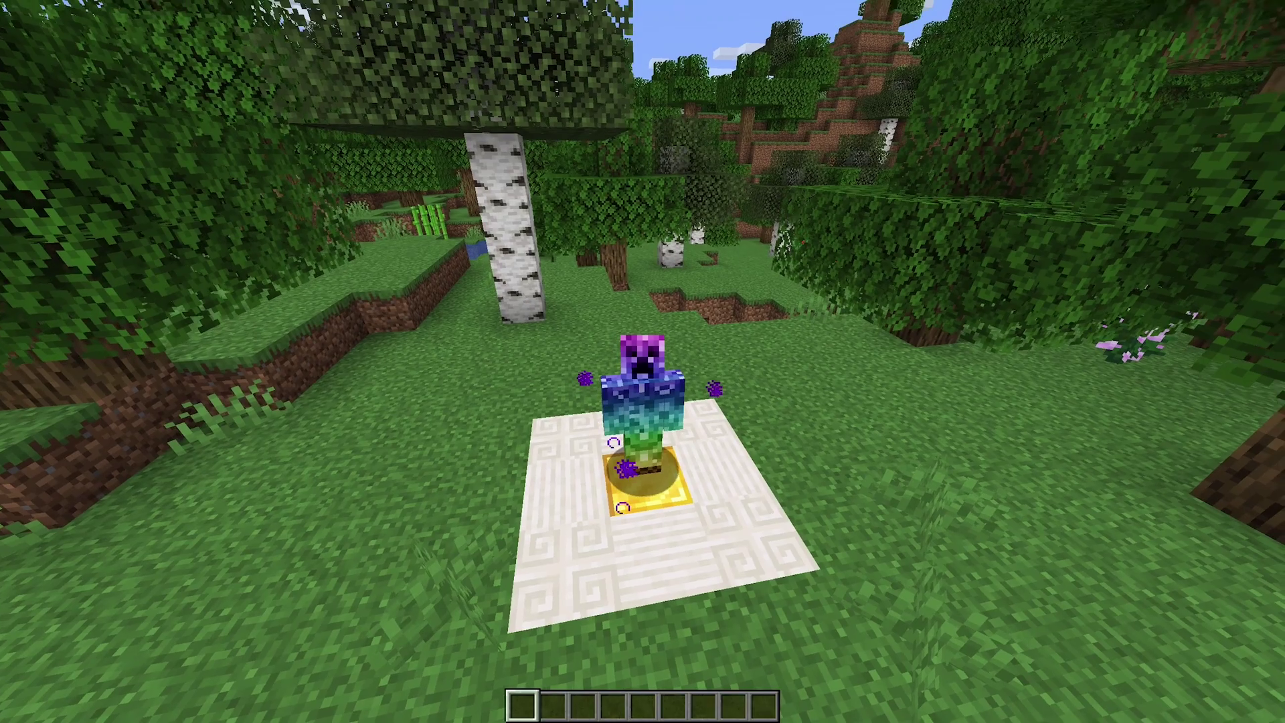
pyautogui.press('a')
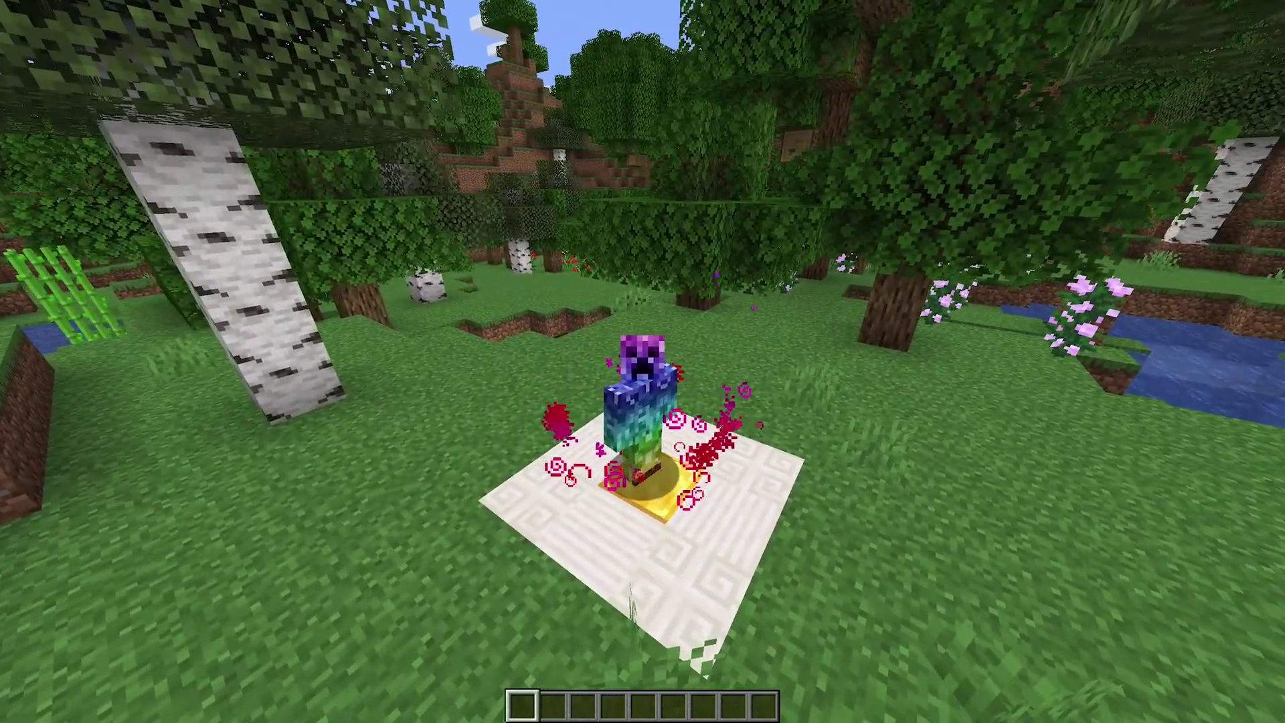
pyautogui.press('a')
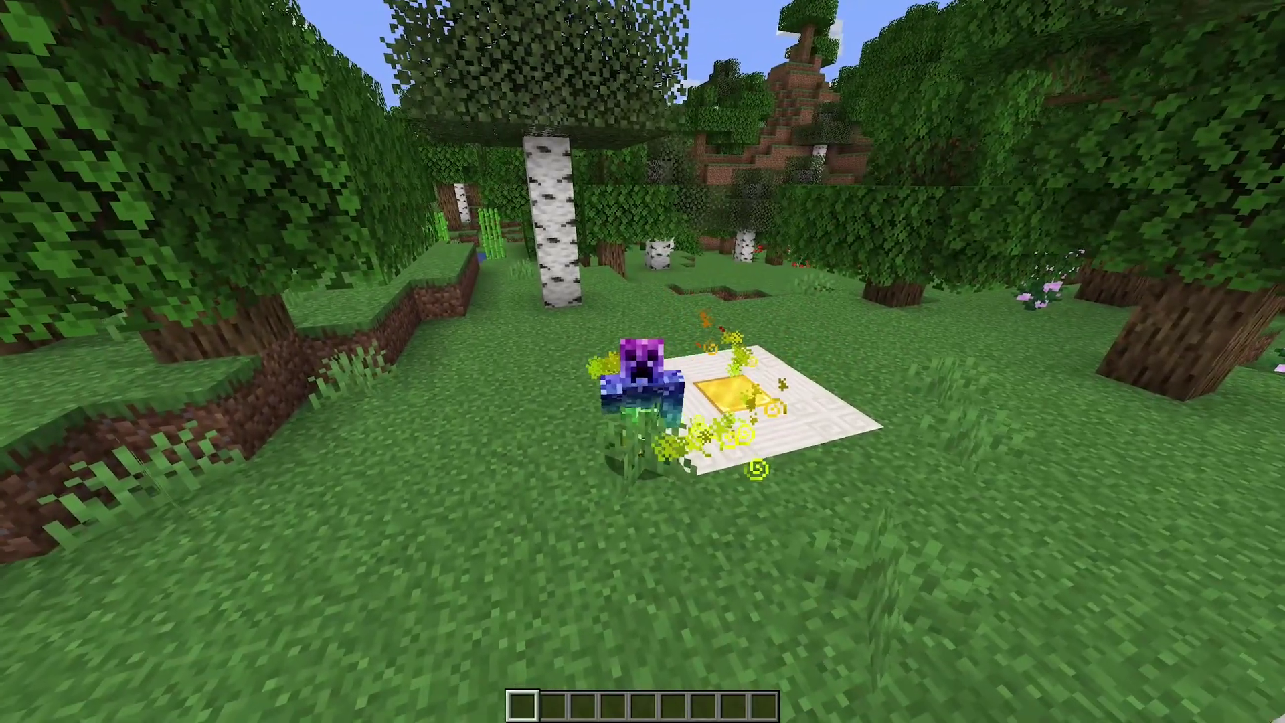
pyautogui.press('a')
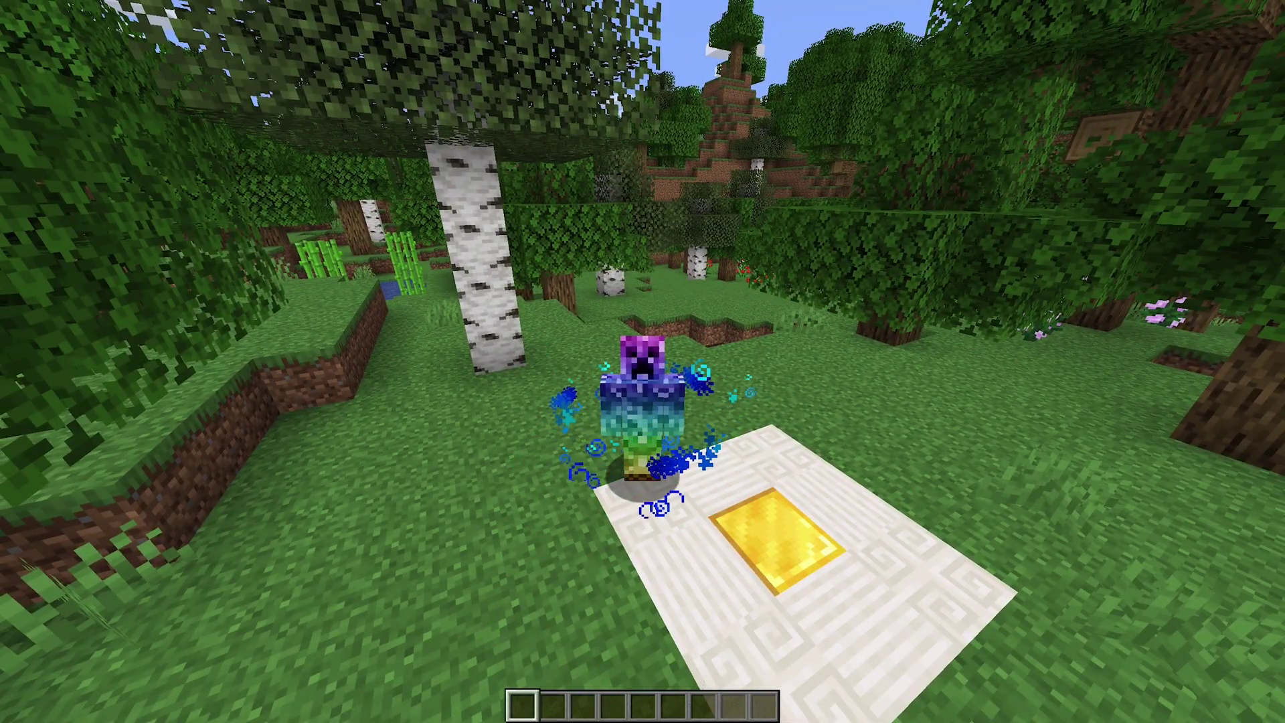
pyautogui.press('a')
pyautogui.press('space')
pyautogui.press('shift')
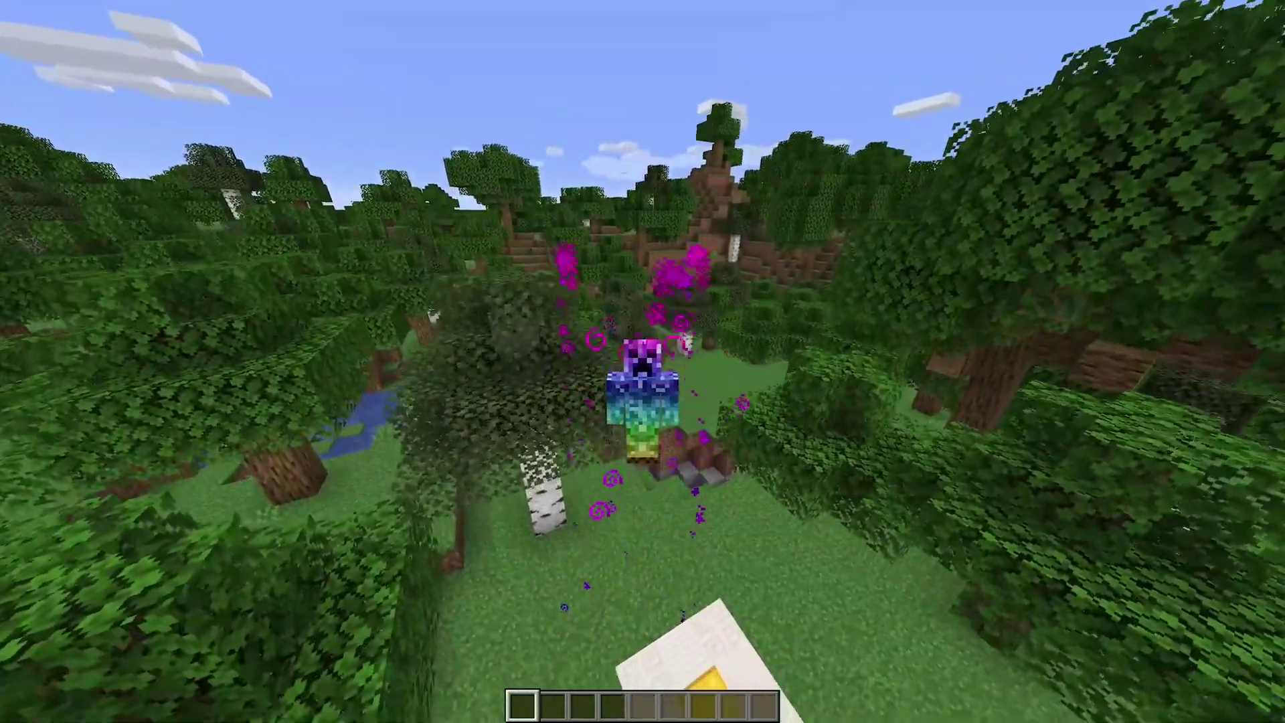
pyautogui.press('a')
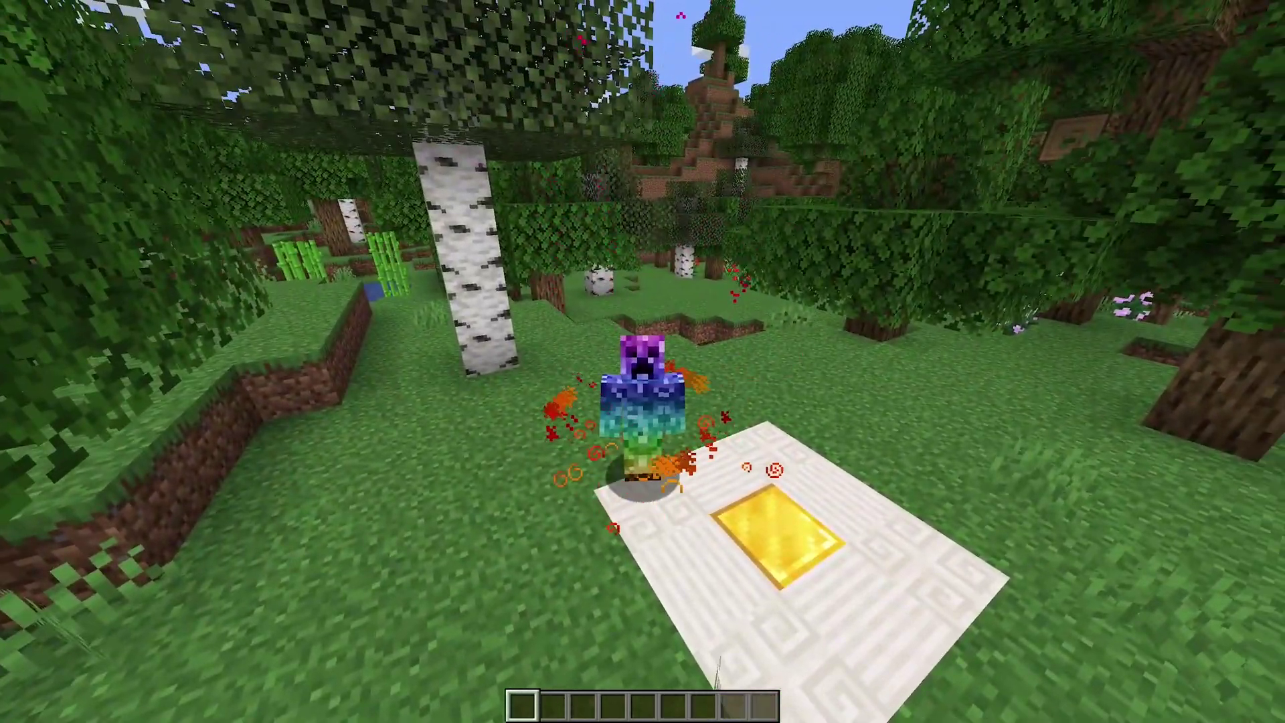
pyautogui.press('a')
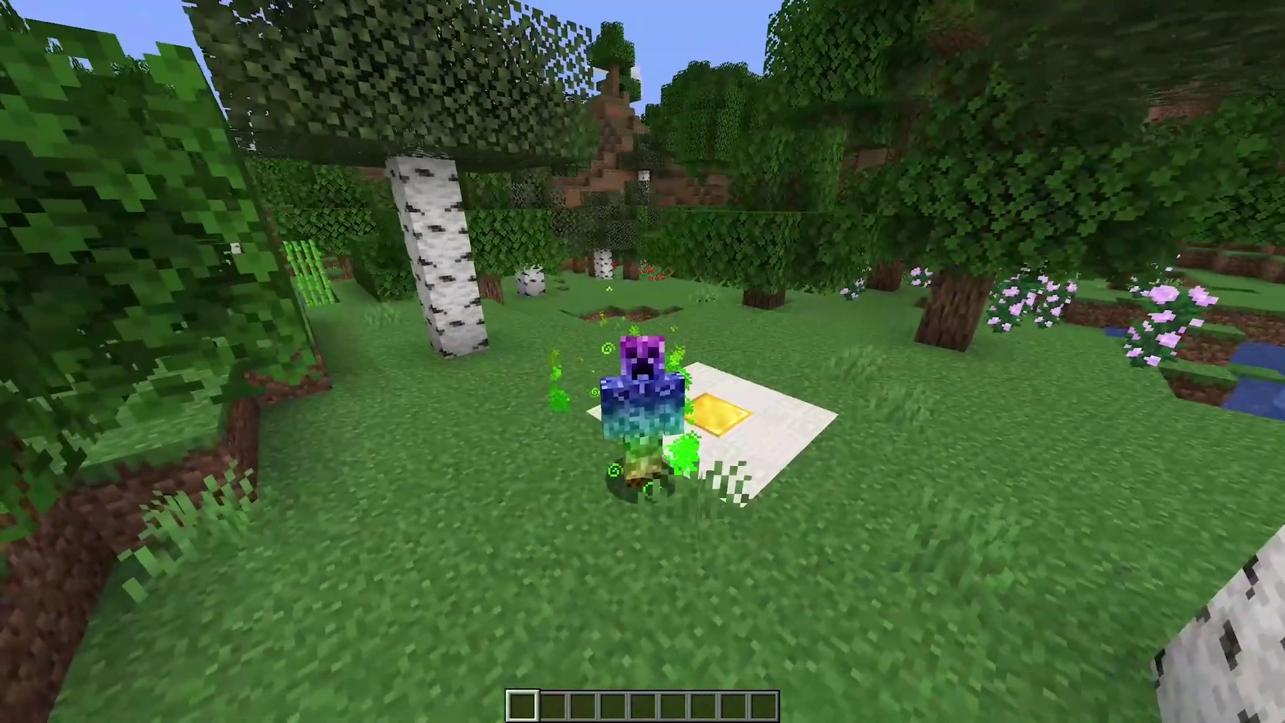